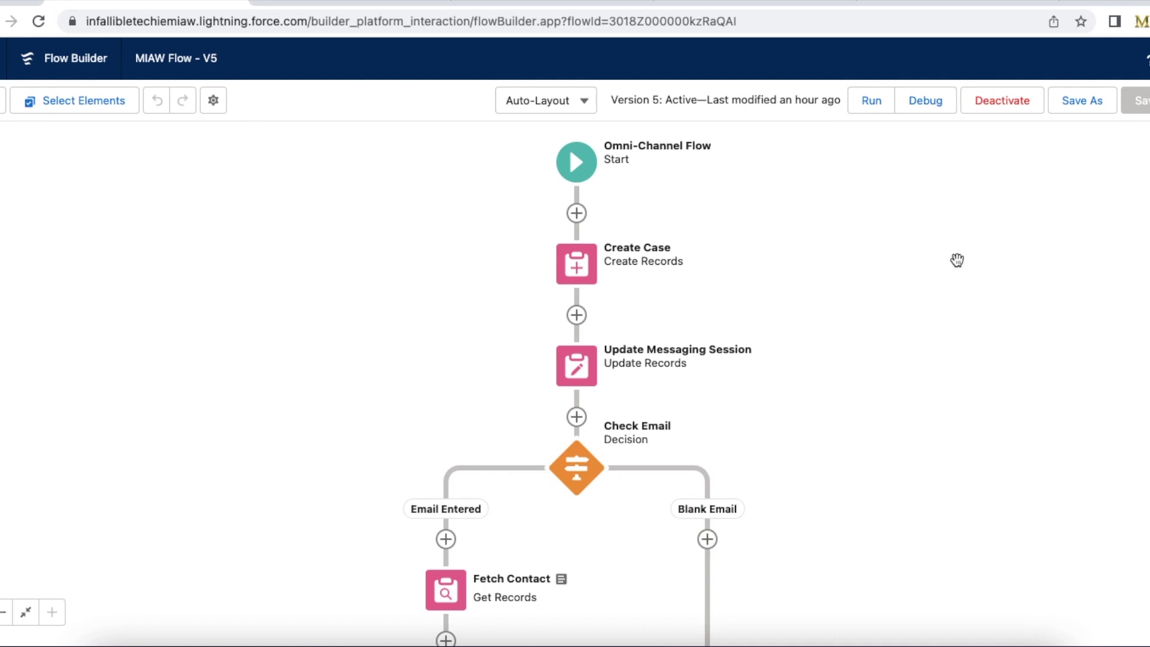
# Show the MIAW Flow - V5 resources and variables list in the Manager panel.
pyautogui.click(3, 100)
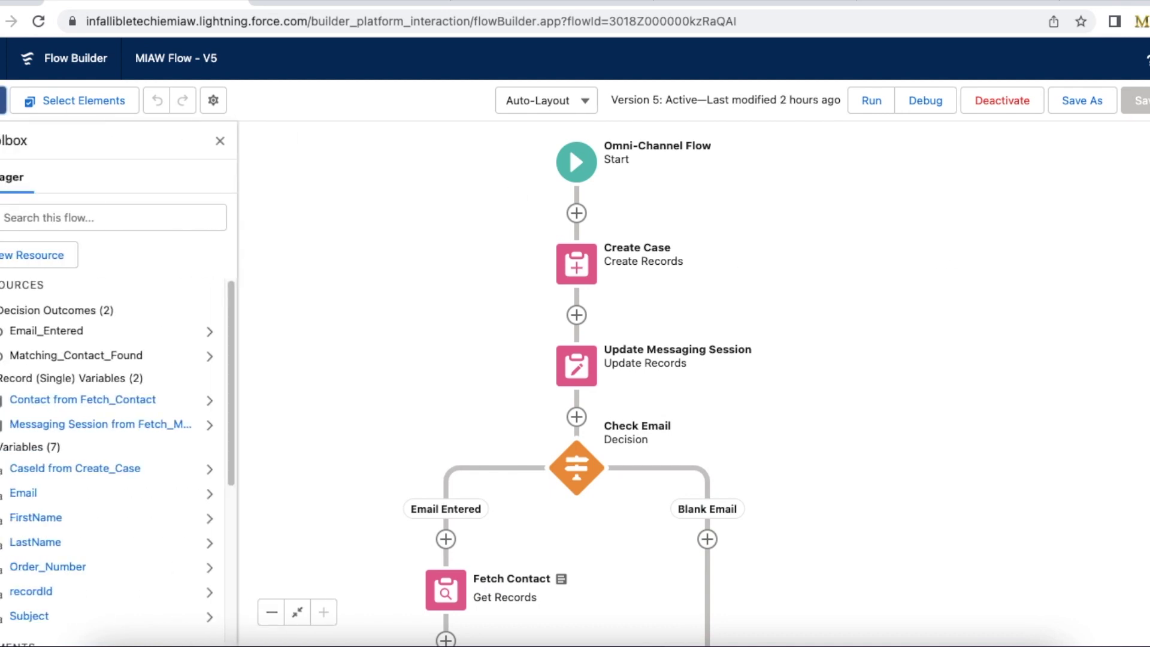
pyautogui.moveTo(229, 345); pyautogui.dragTo(229, 397)
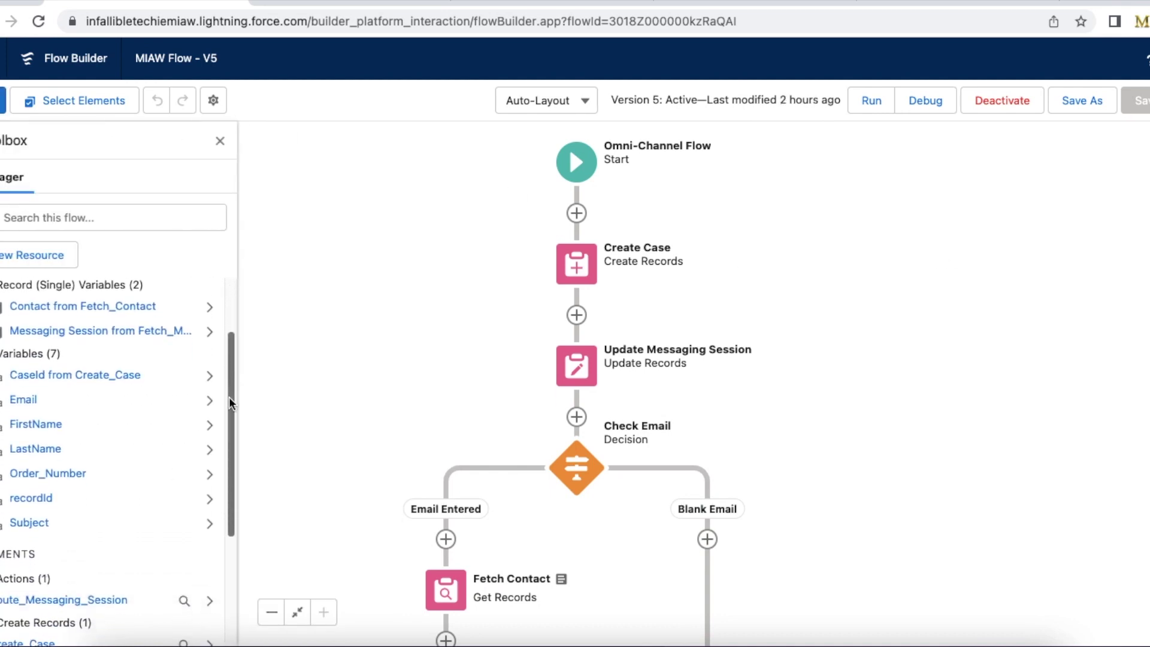
pyautogui.click(66, 474)
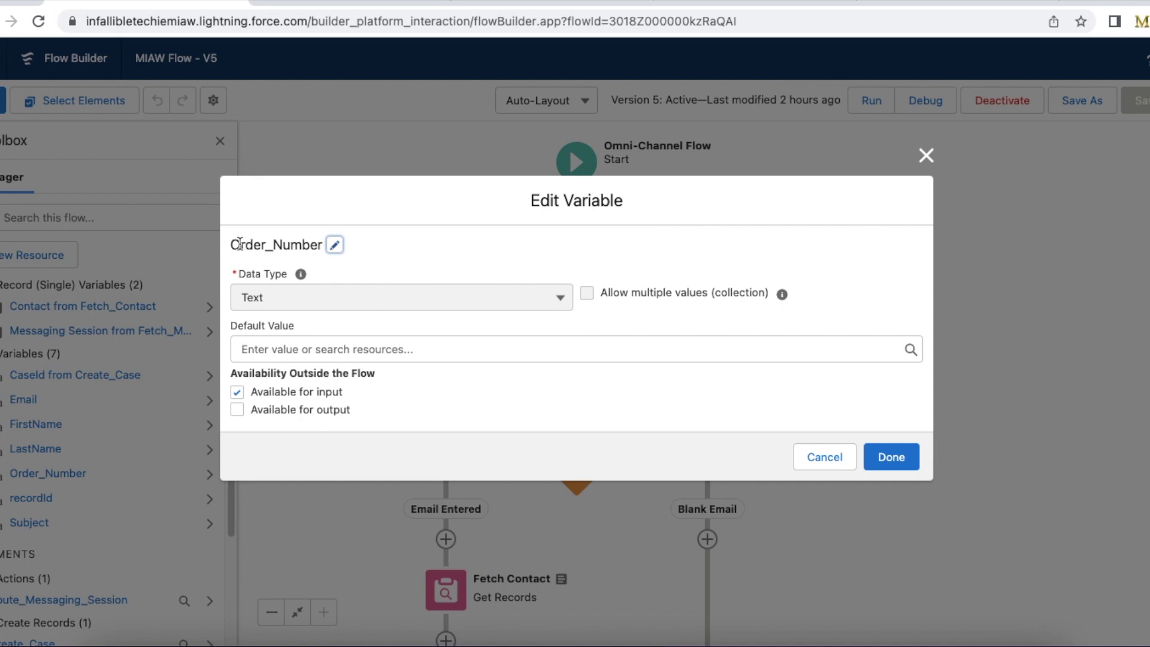
pyautogui.moveTo(233, 244); pyautogui.dragTo(320, 247)
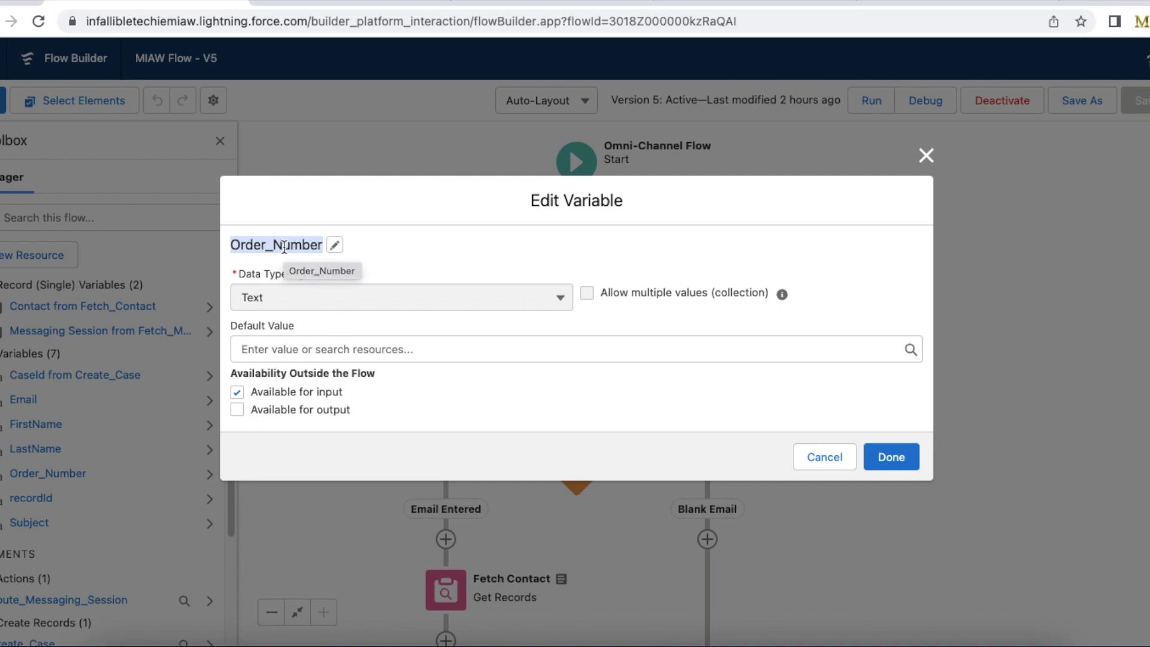
pyautogui.click(844, 457)
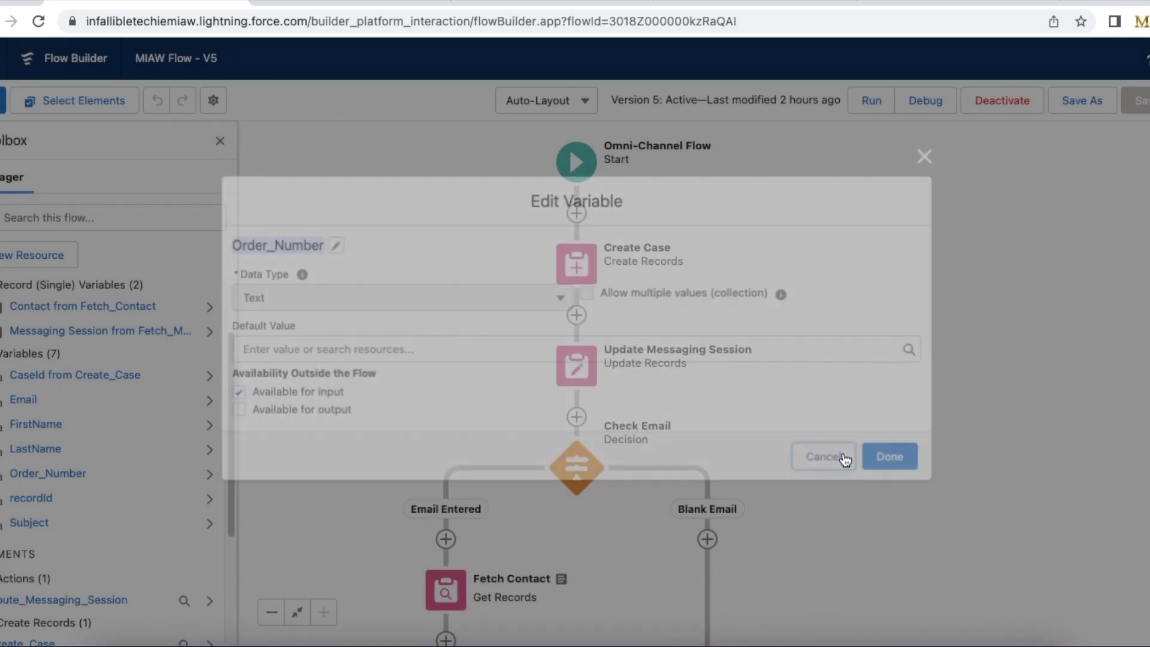
pyautogui.moveTo(864, 527); pyautogui.dragTo(866, 336)
pyautogui.moveTo(877, 480); pyautogui.dragTo(873, 357)
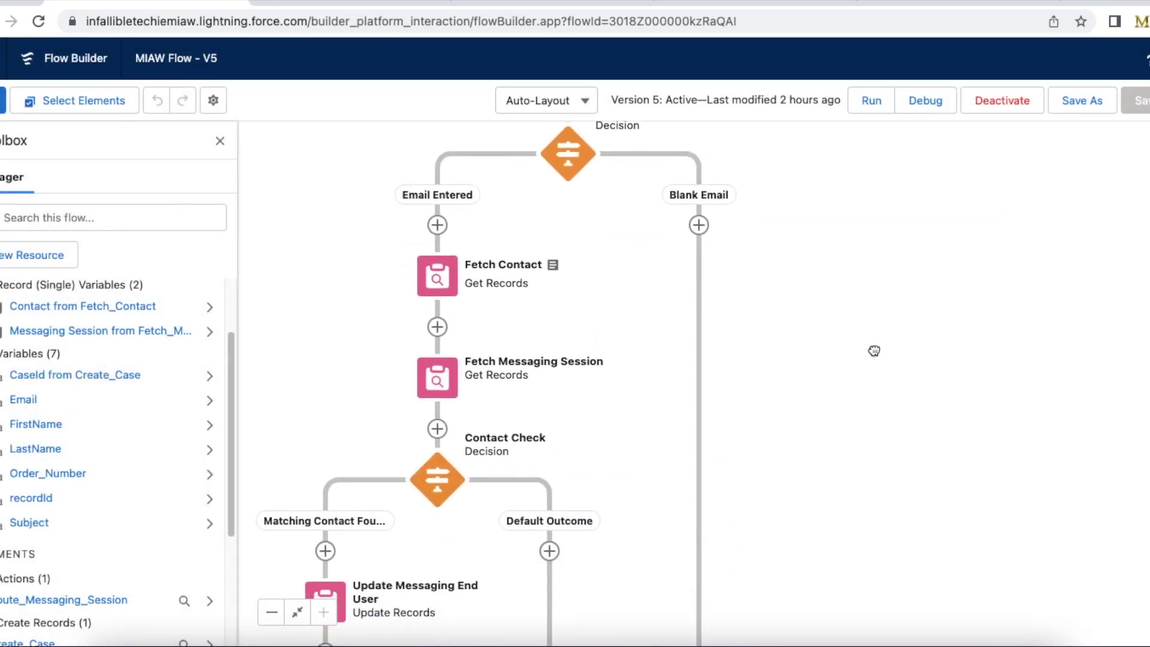
pyautogui.moveTo(886, 482); pyautogui.dragTo(878, 346)
pyautogui.moveTo(878, 453); pyautogui.dragTo(859, 492)
pyautogui.moveTo(875, 293); pyautogui.dragTo(875, 453)
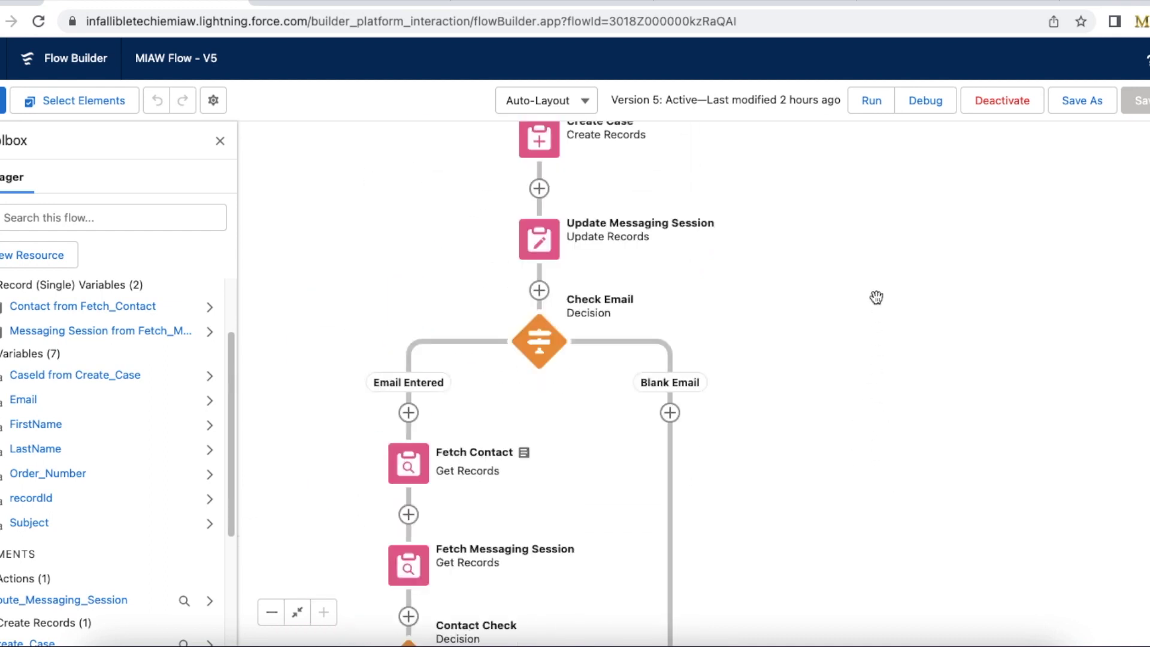
pyautogui.moveTo(878, 308); pyautogui.dragTo(878, 416)
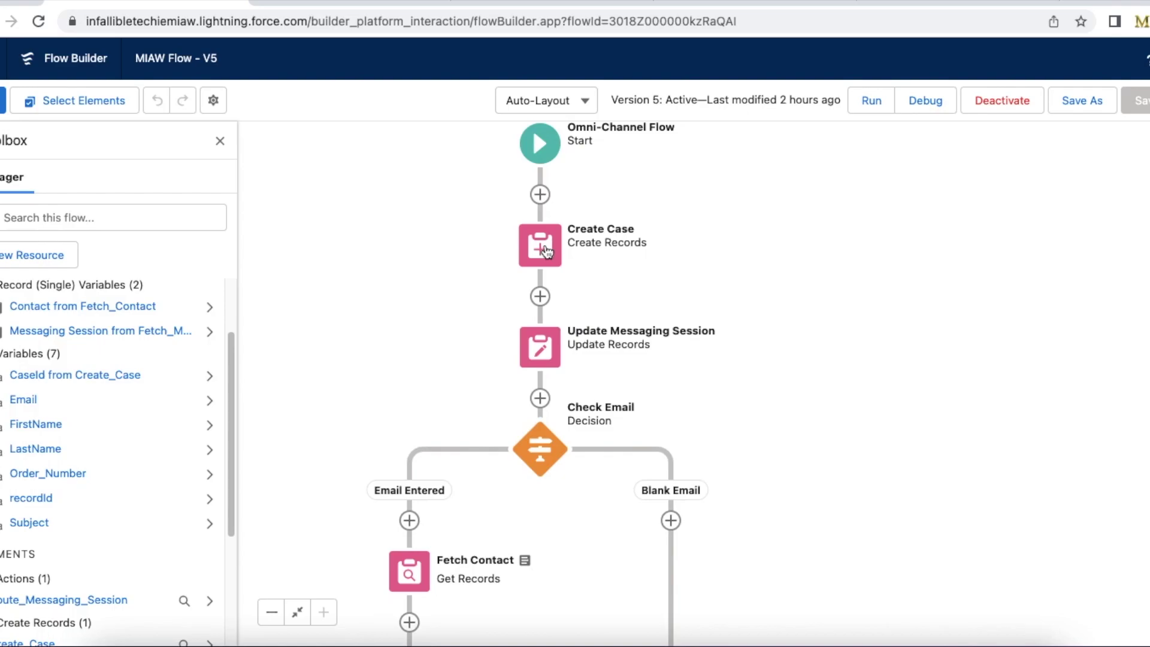
pyautogui.doubleClick(544, 250)
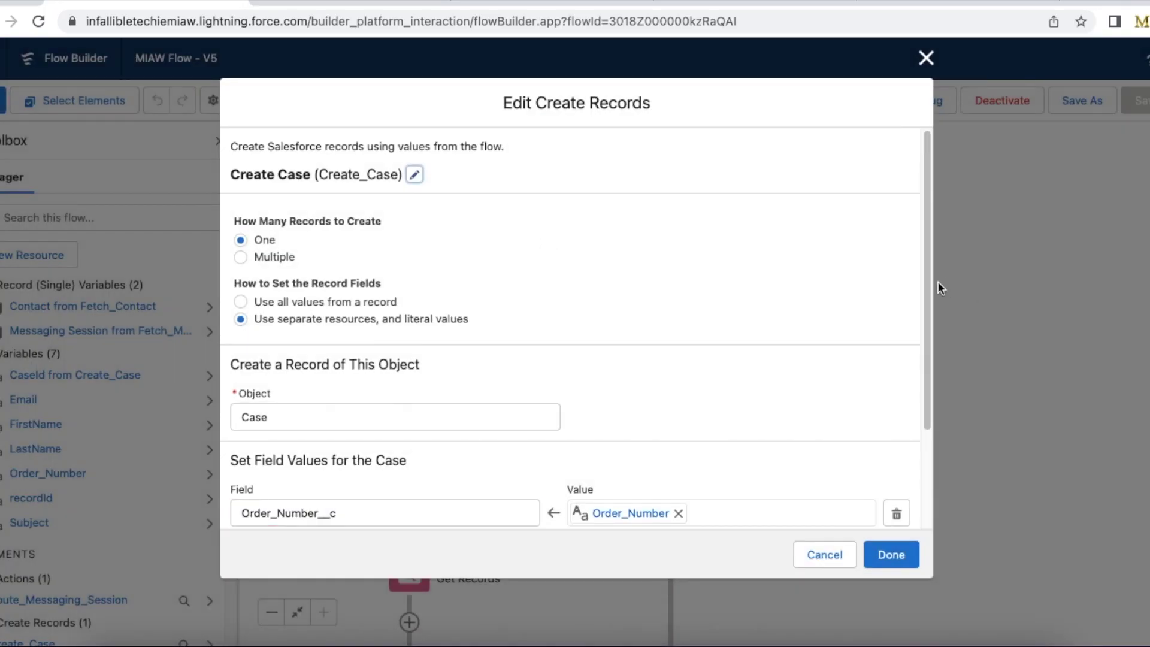
pyautogui.moveTo(926, 278); pyautogui.dragTo(915, 384)
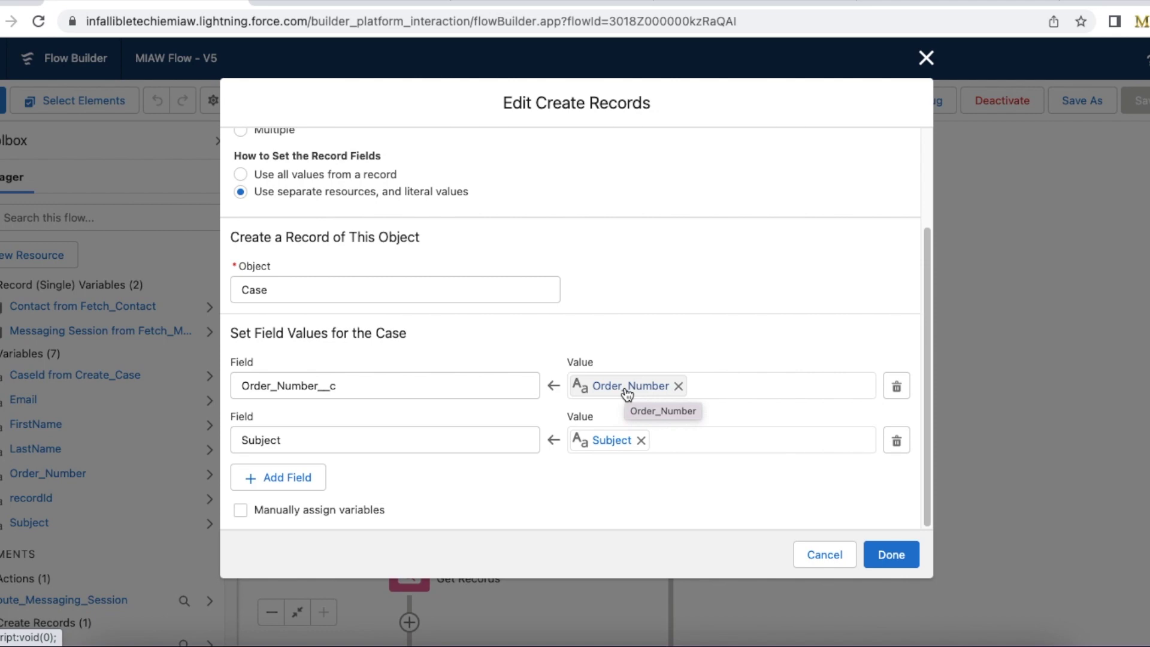
pyautogui.click(826, 561)
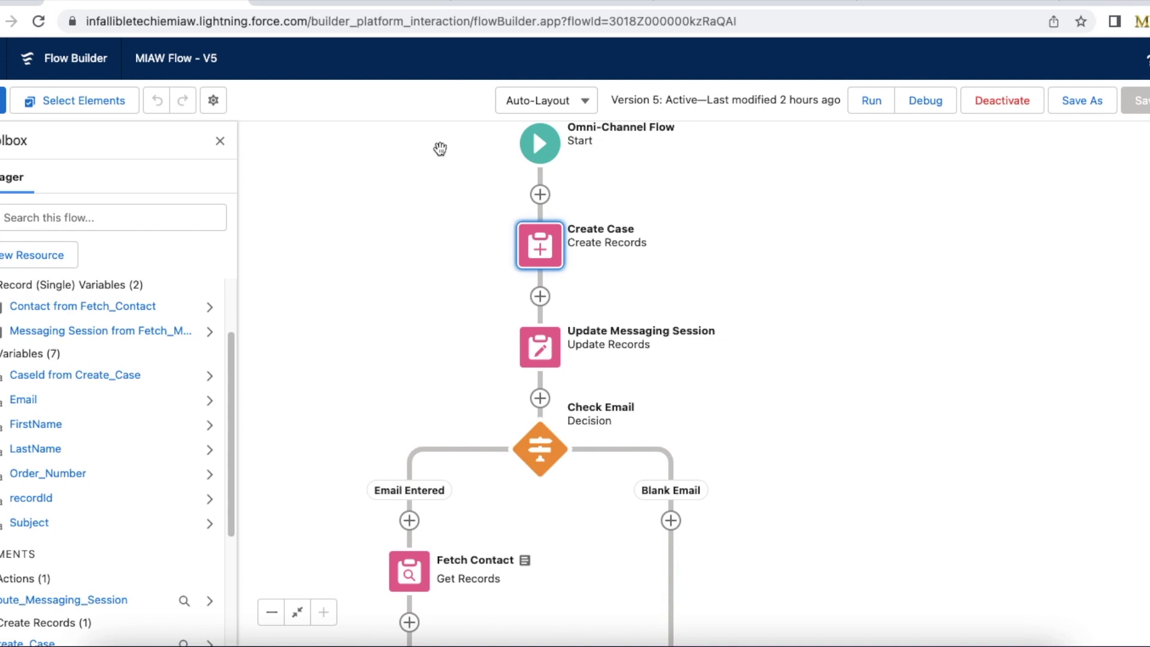
pyautogui.click(316, 2)
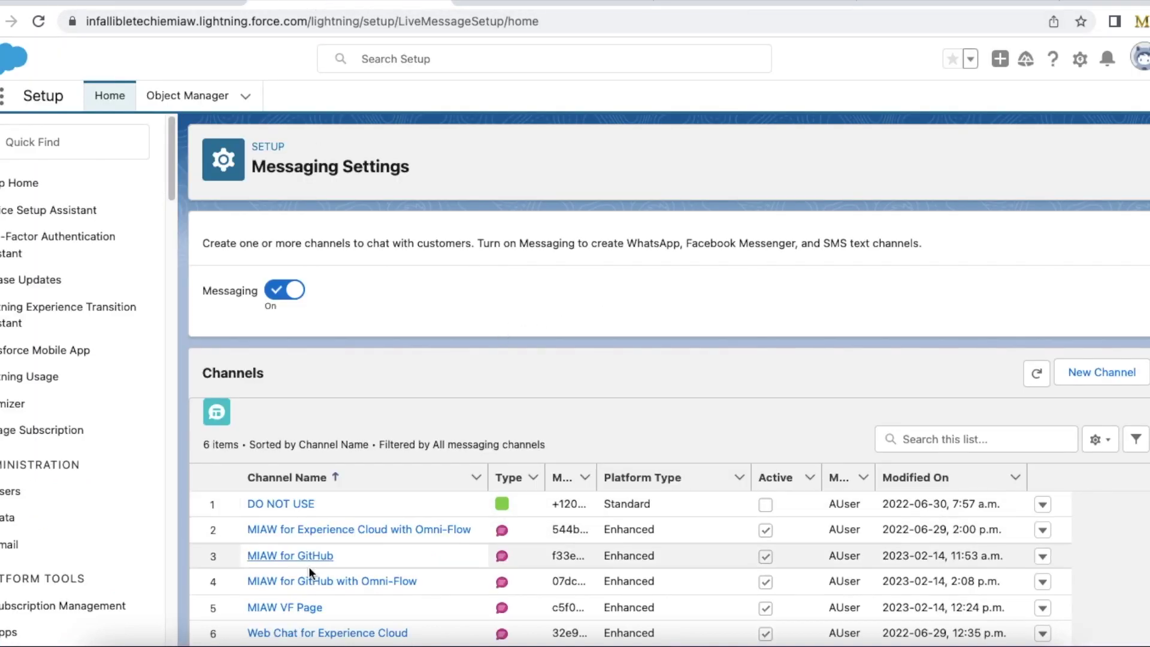
# Open the MIAW for GitHub with Omni-Flow channel and check its Order Number custom parameter.
pyautogui.click(314, 580)
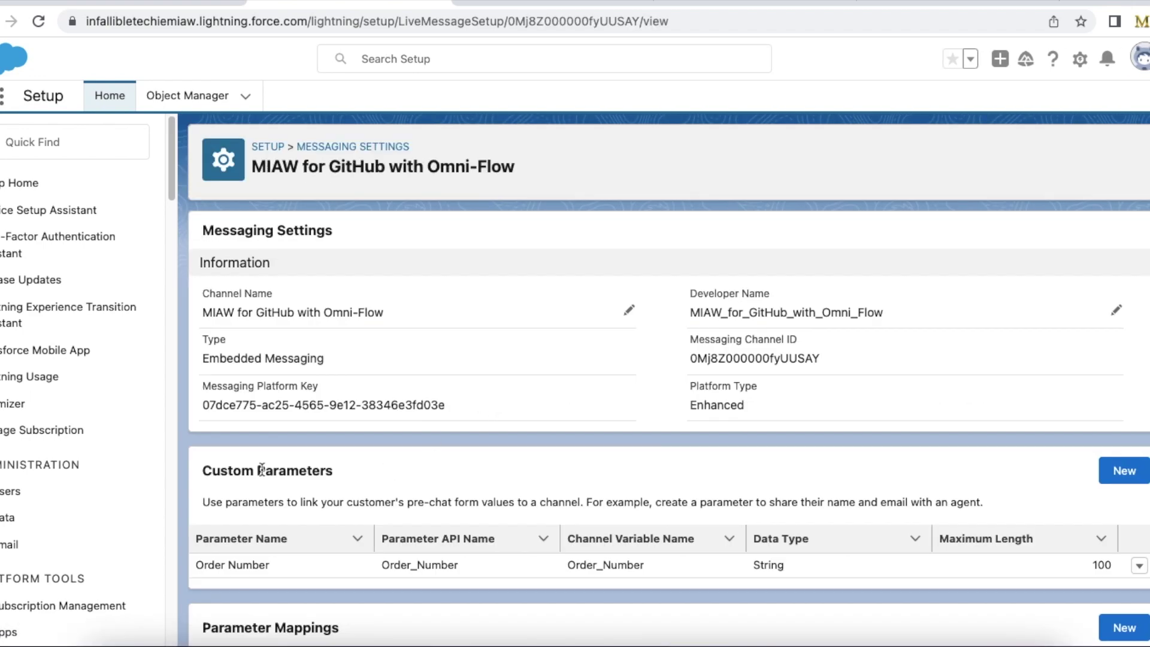
pyautogui.moveTo(203, 472); pyautogui.dragTo(332, 473)
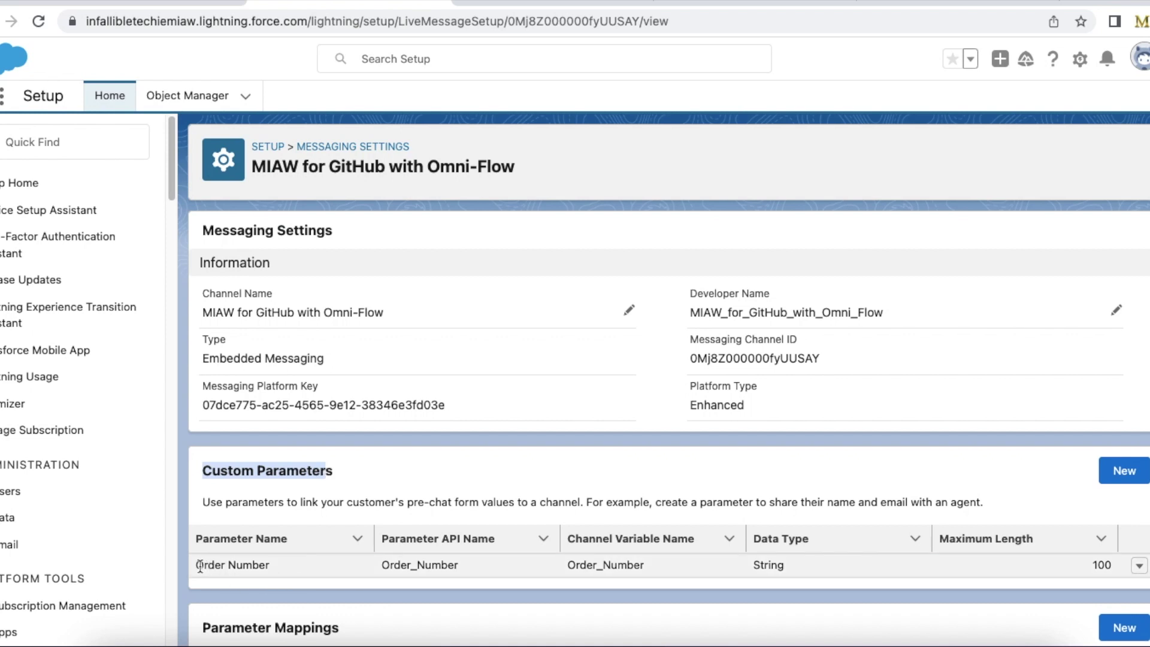
pyautogui.moveTo(203, 566); pyautogui.dragTo(292, 570)
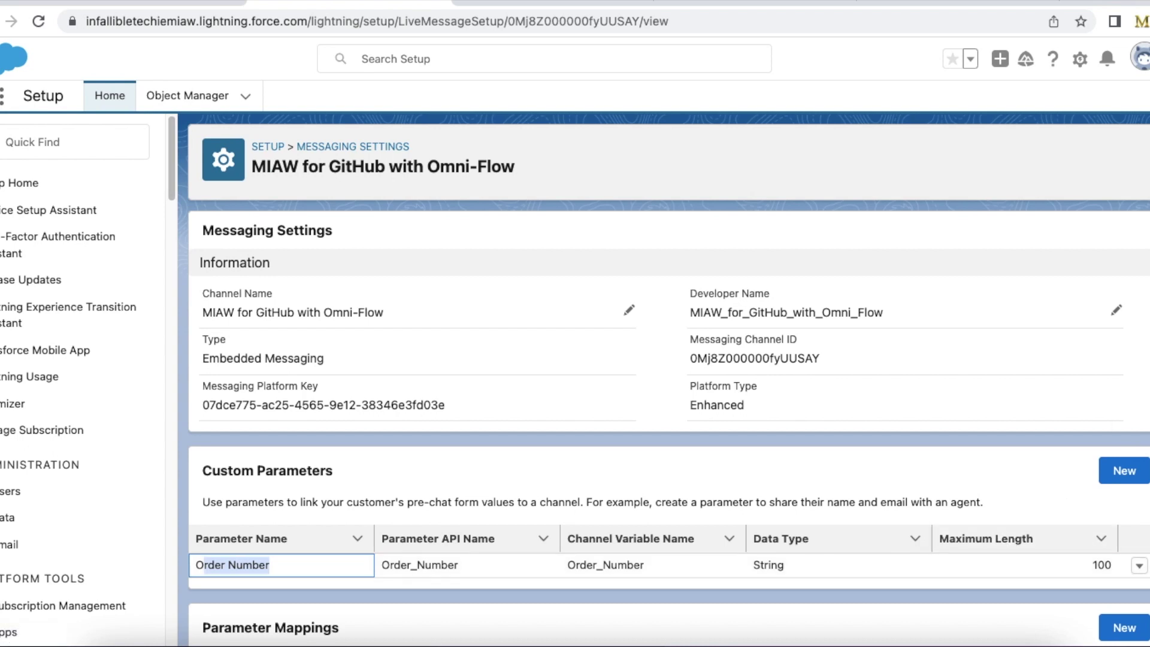
# Confirm Order Number maps to the Order_Number flow variable, then return to the flow.
pyautogui.scroll(-3, 668, 378)
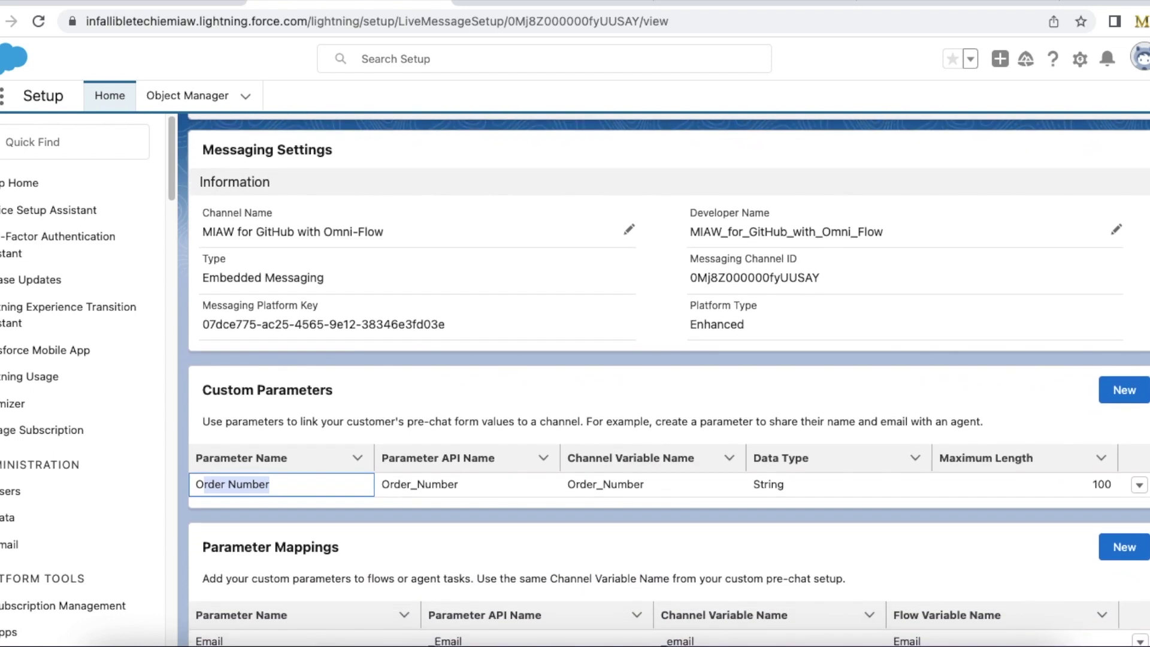
pyautogui.scroll(-1, 898, 383)
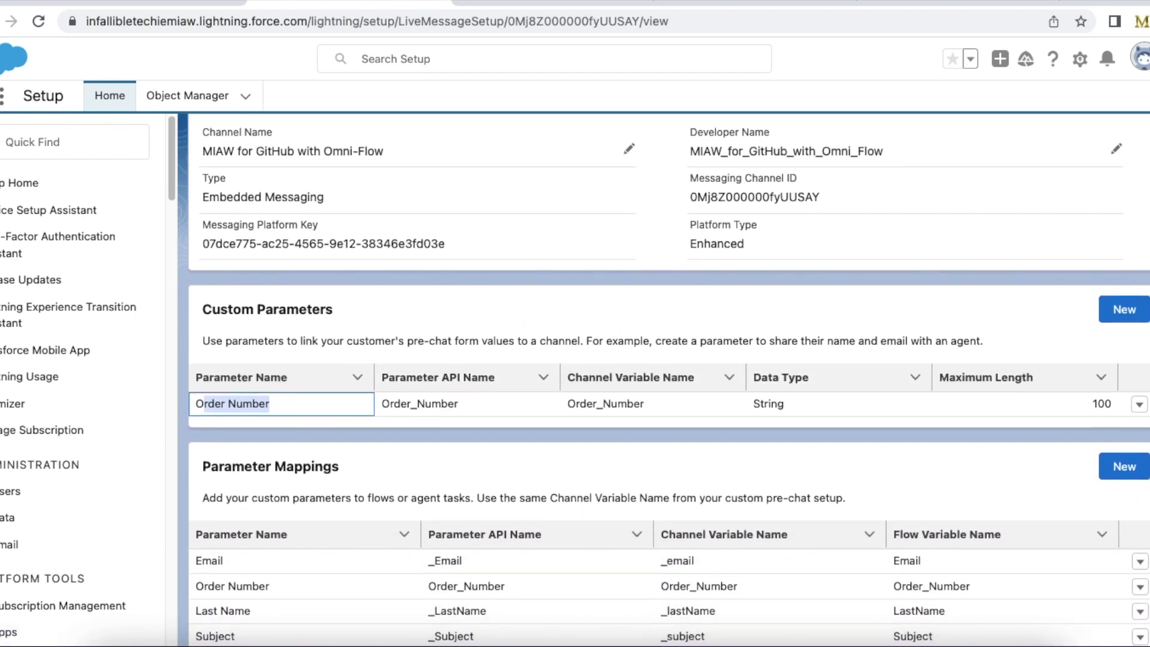
pyautogui.scroll(-1, 1069, 407)
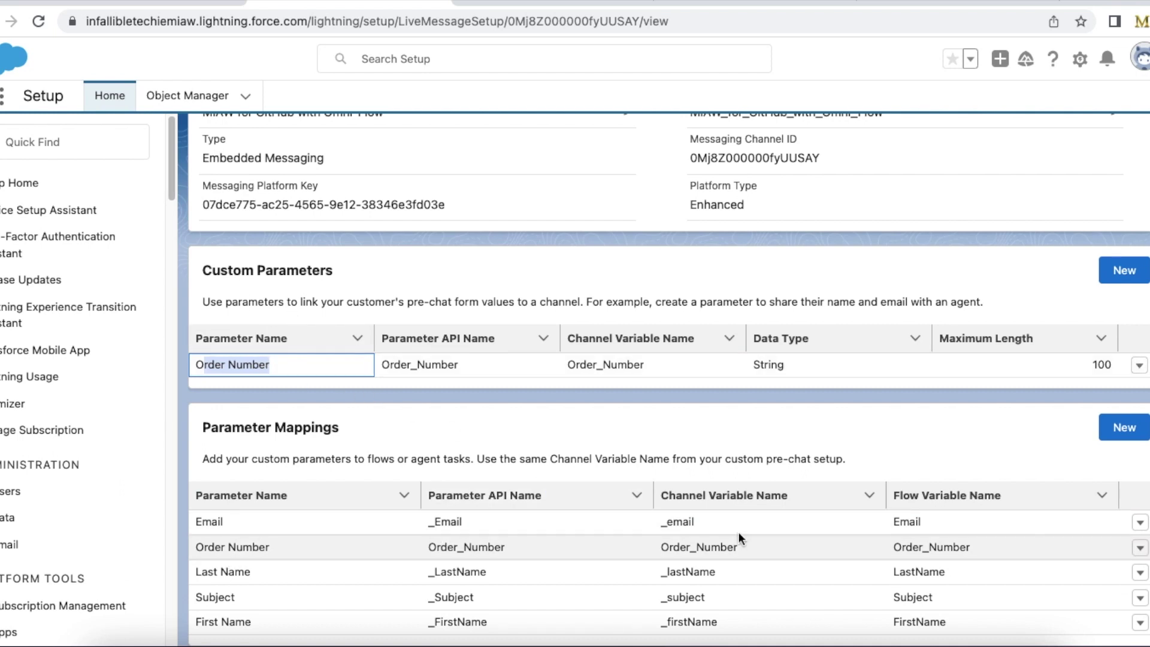
pyautogui.moveTo(971, 547); pyautogui.dragTo(893, 549)
pyautogui.click(188, 3)
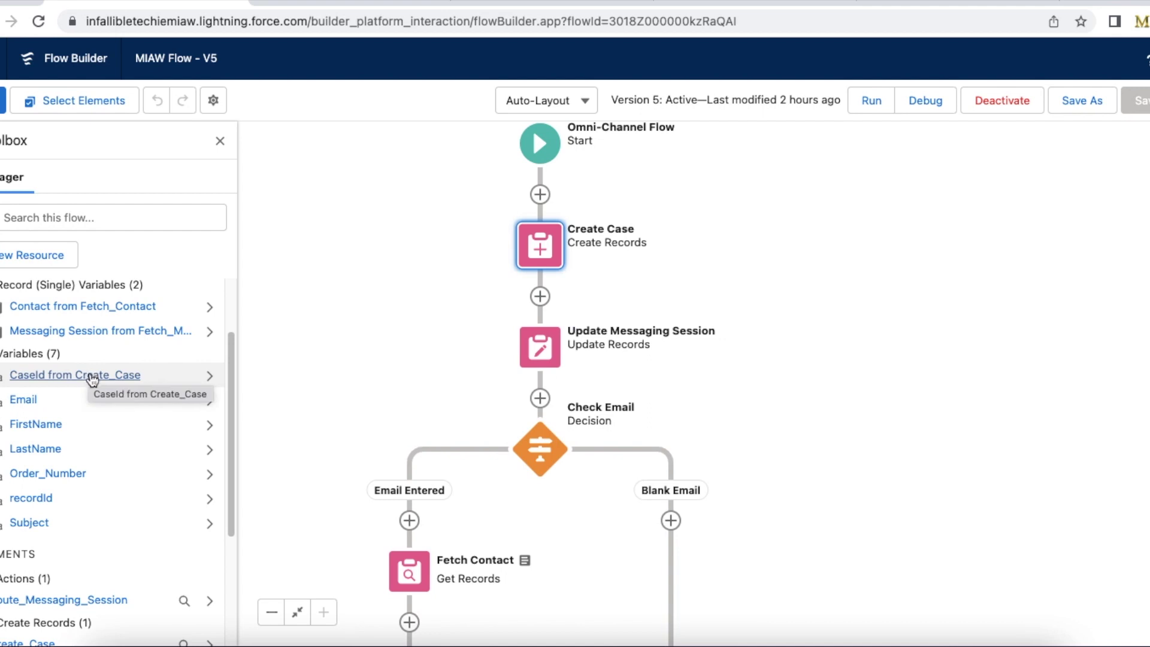
# Compare the flow's Order_Number variable name with the channel mapping, then view the raw index.md script.
pyautogui.click(51, 473)
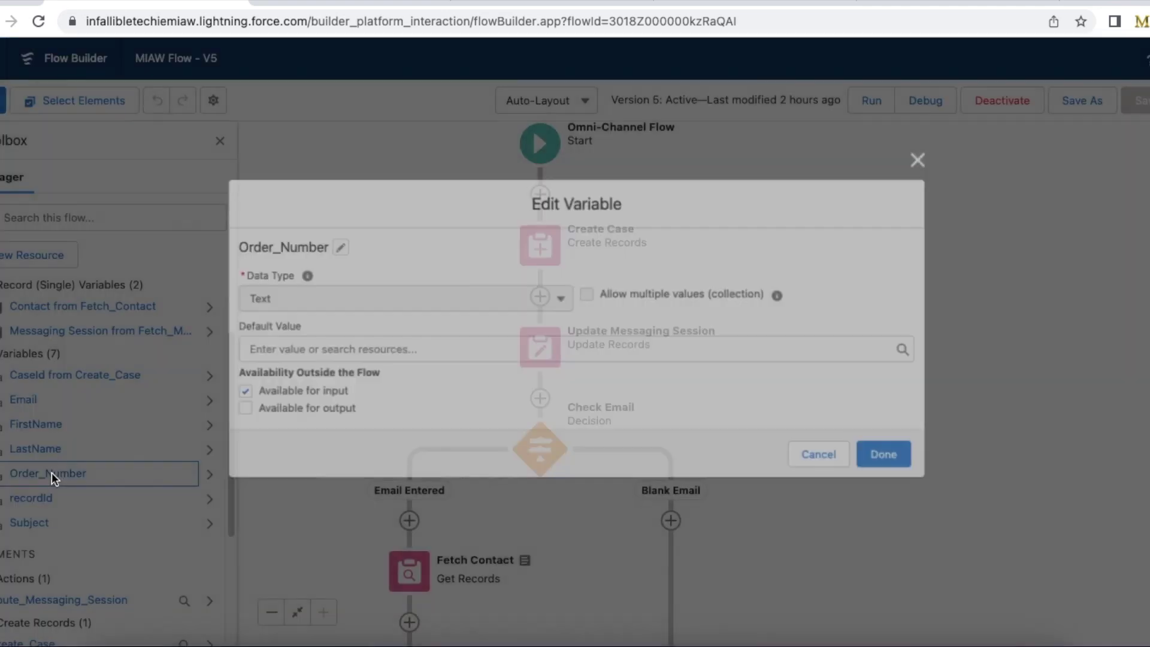
pyautogui.moveTo(230, 245); pyautogui.dragTo(330, 258)
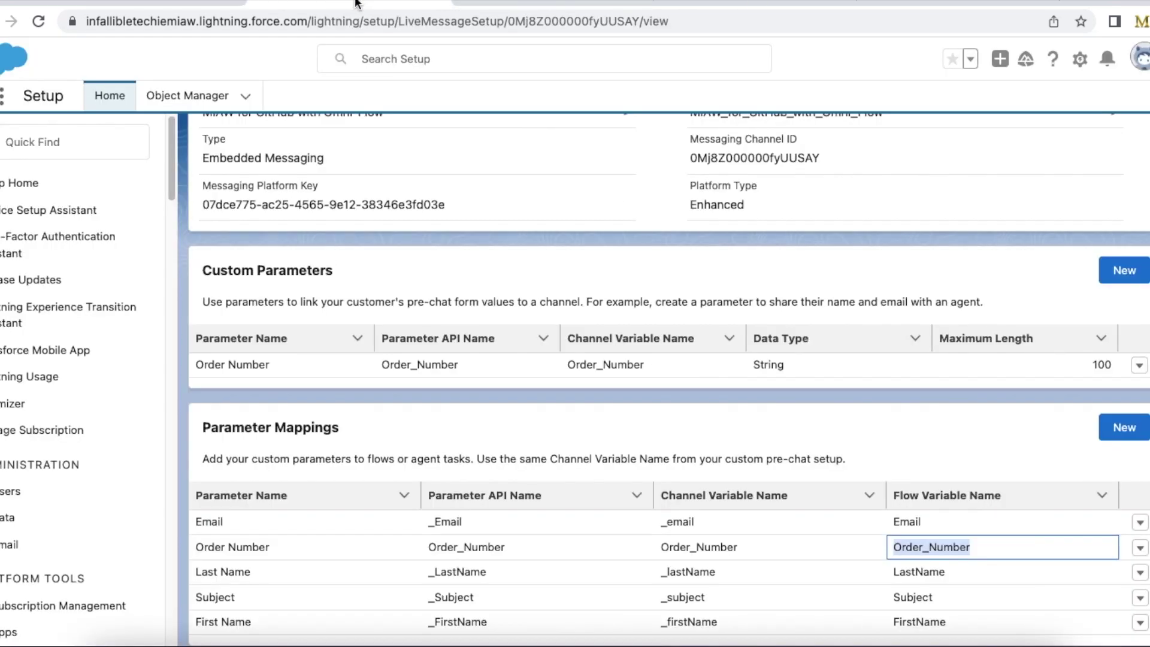
pyautogui.click(395, 3)
pyautogui.click(763, 3)
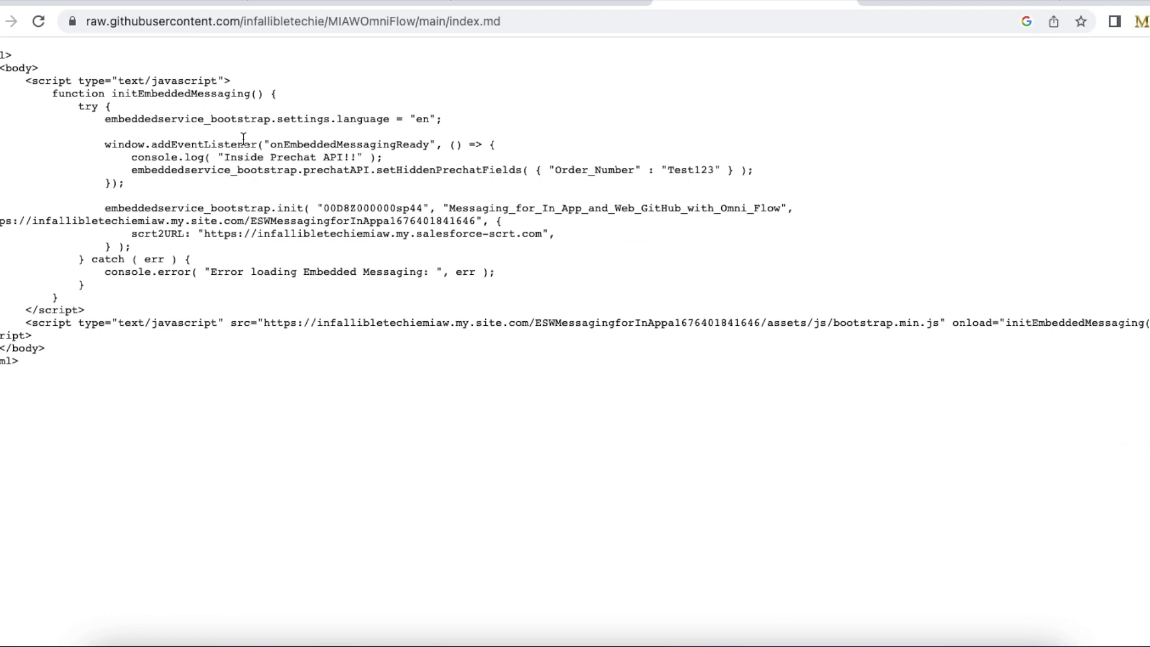
pyautogui.moveTo(276, 208); pyautogui.dragTo(310, 208)
pyautogui.moveTo(103, 145); pyautogui.dragTo(256, 145)
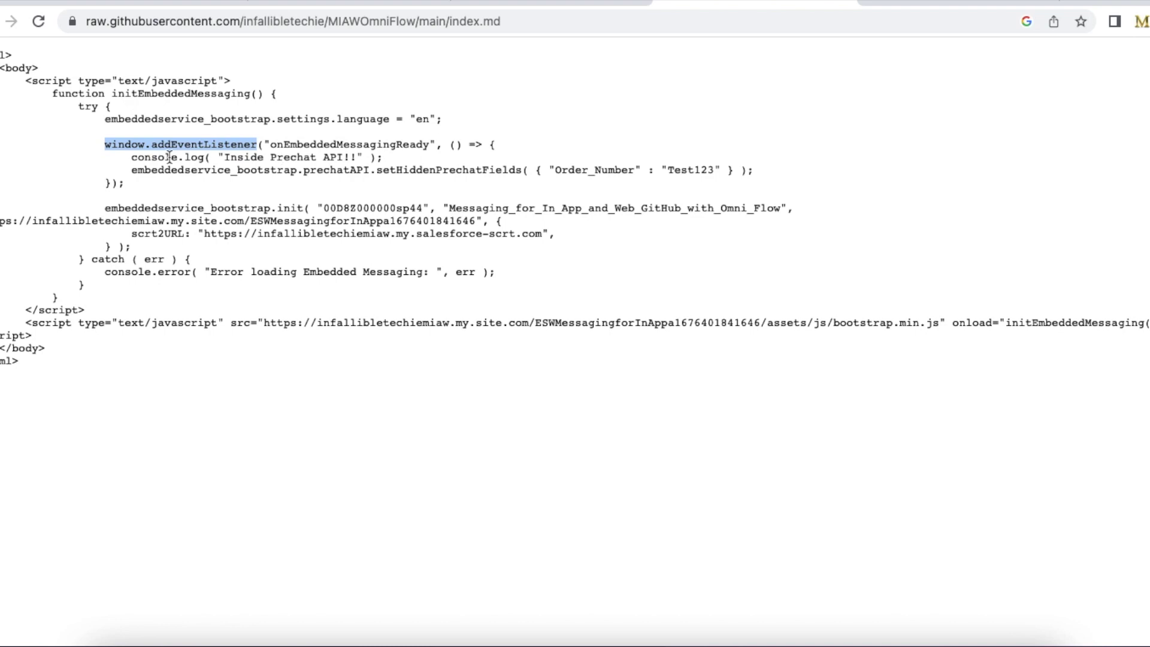
pyautogui.moveTo(130, 158); pyautogui.dragTo(379, 159)
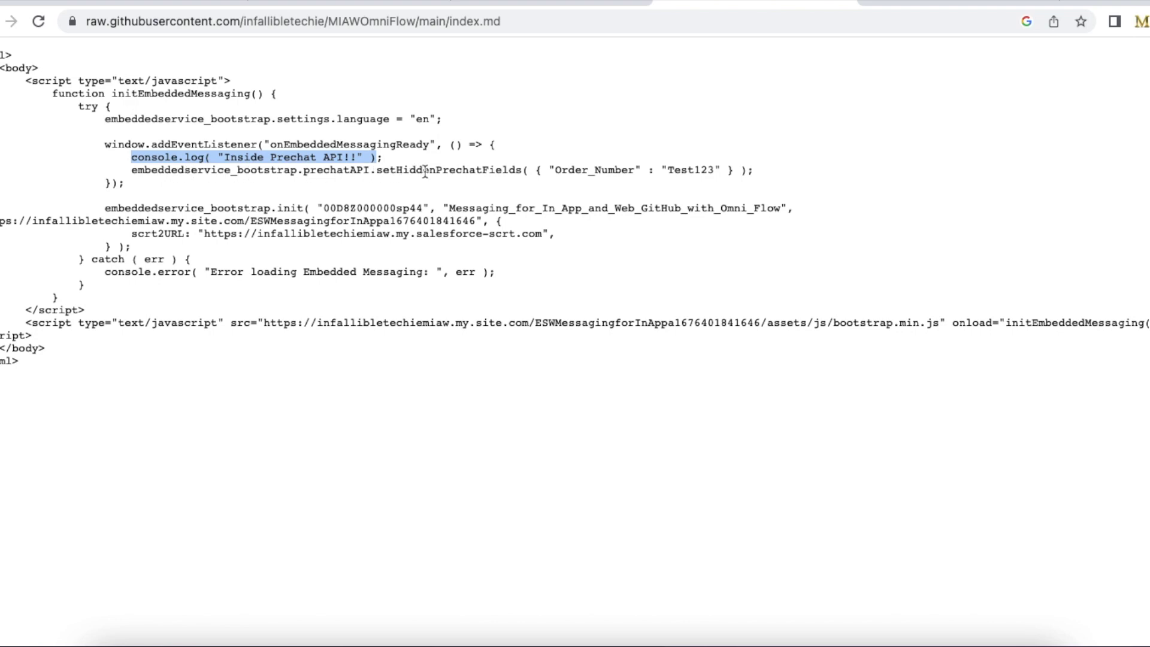
pyautogui.click(552, 165)
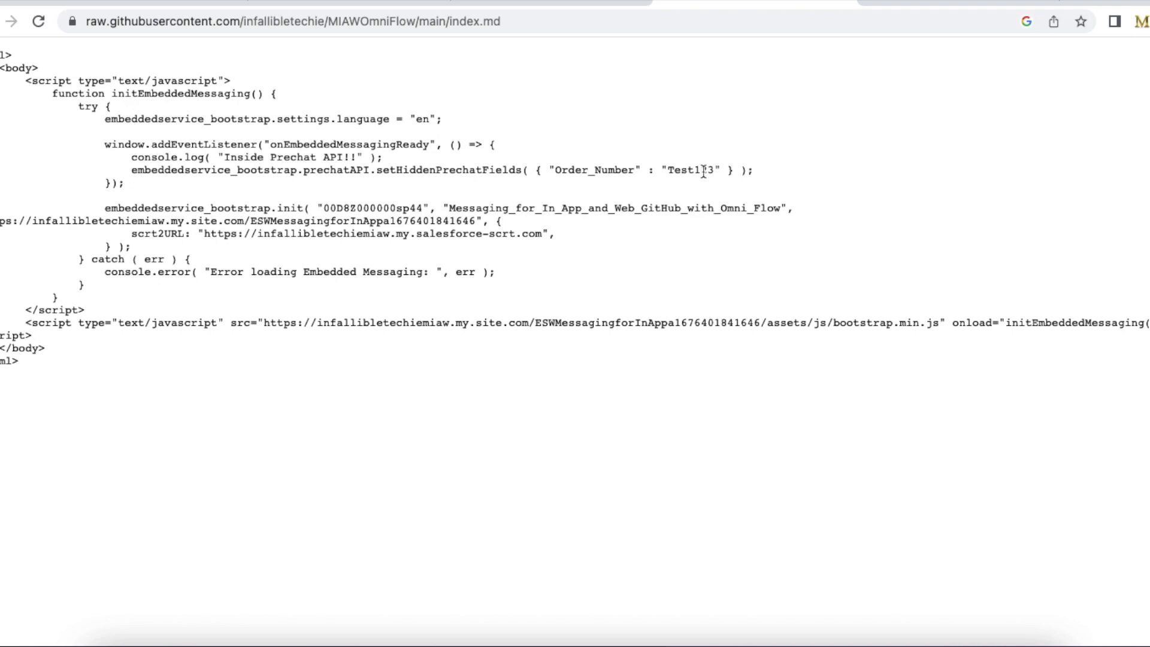
pyautogui.moveTo(549, 170); pyautogui.dragTo(719, 171)
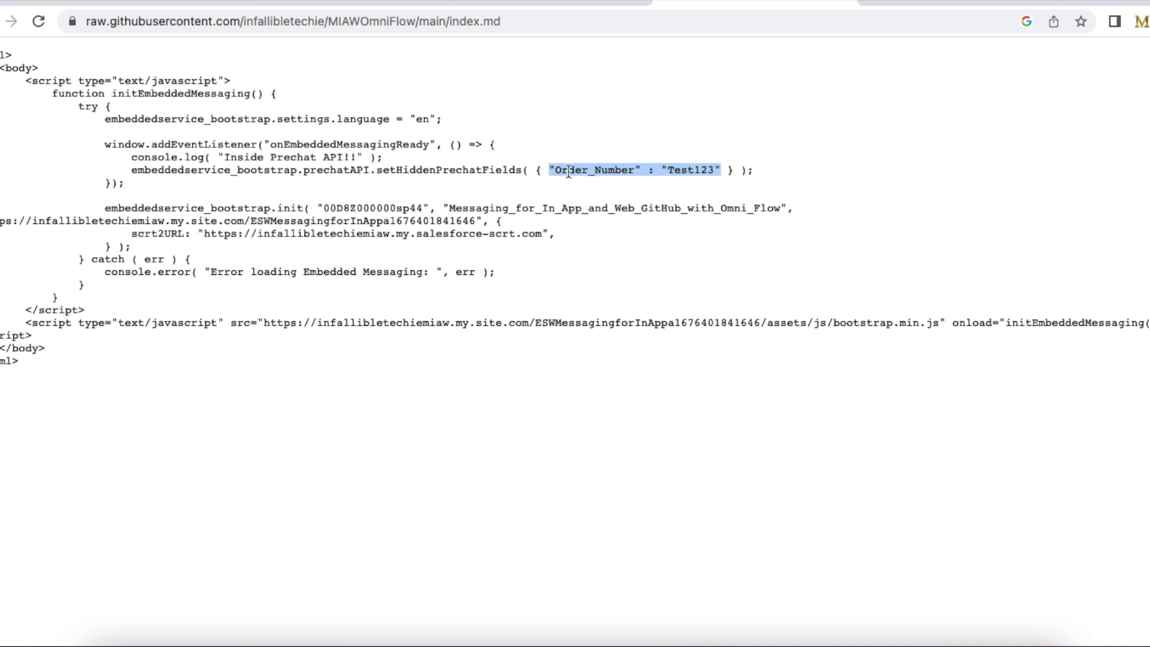
# Search Setup Quick Find for 'embedd' and open Embedded Service Deployments.
pyautogui.click(557, 3)
pyautogui.click(348, 2)
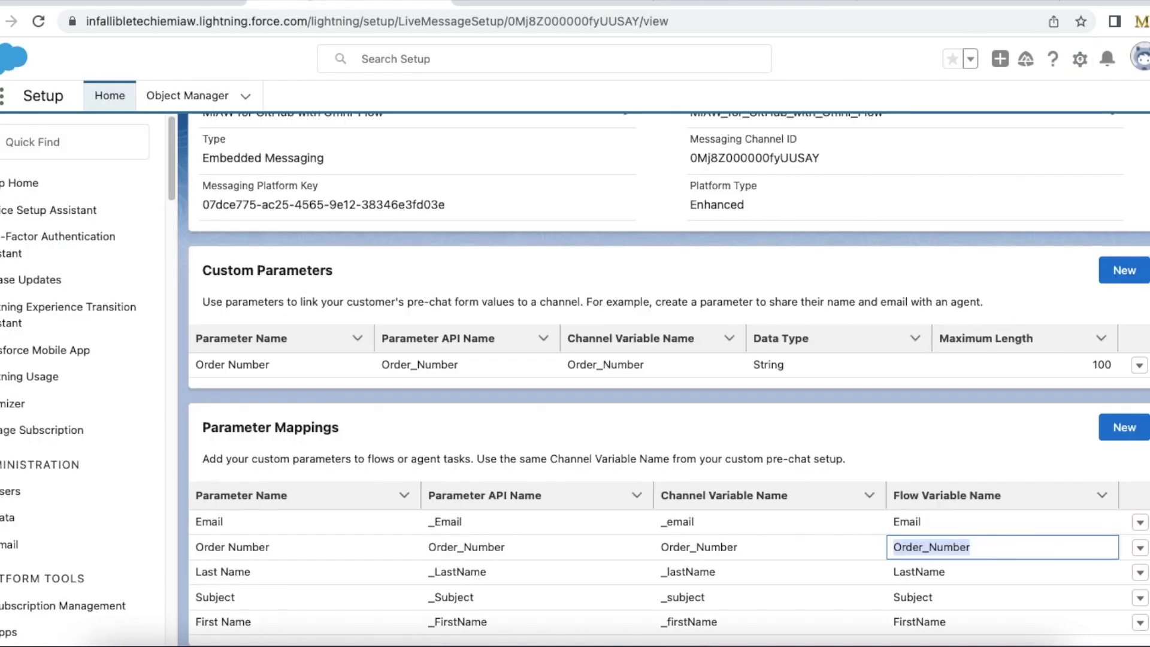
pyautogui.click(30, 143)
pyautogui.write('embedd')
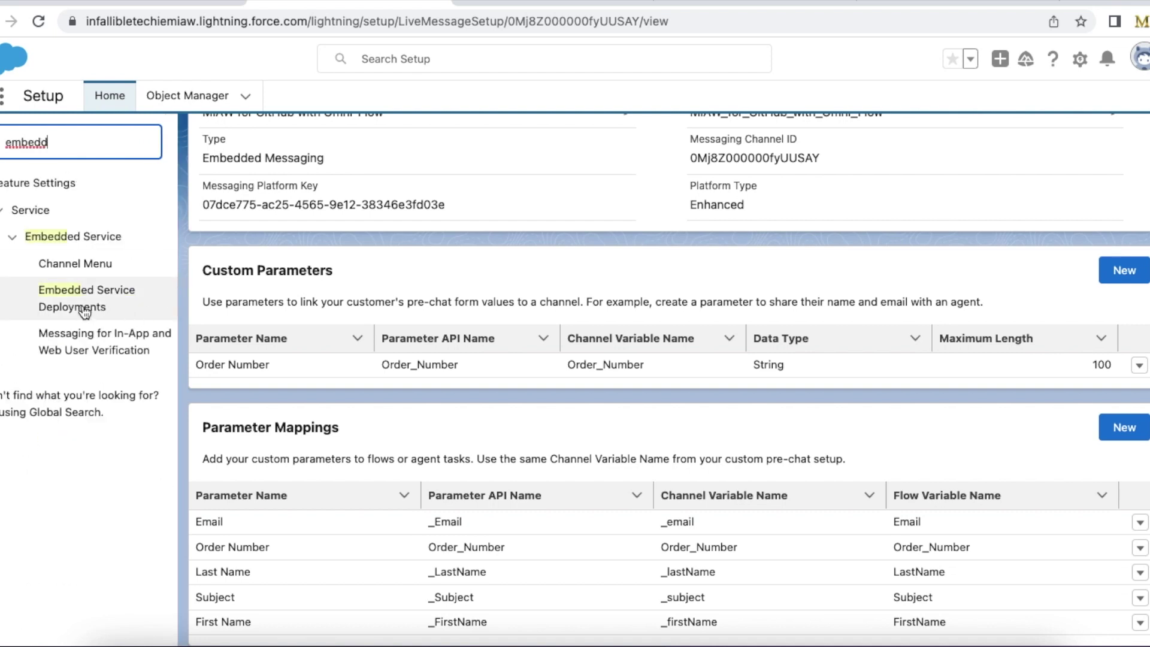
pyautogui.click(86, 305)
pyautogui.click(423, 7)
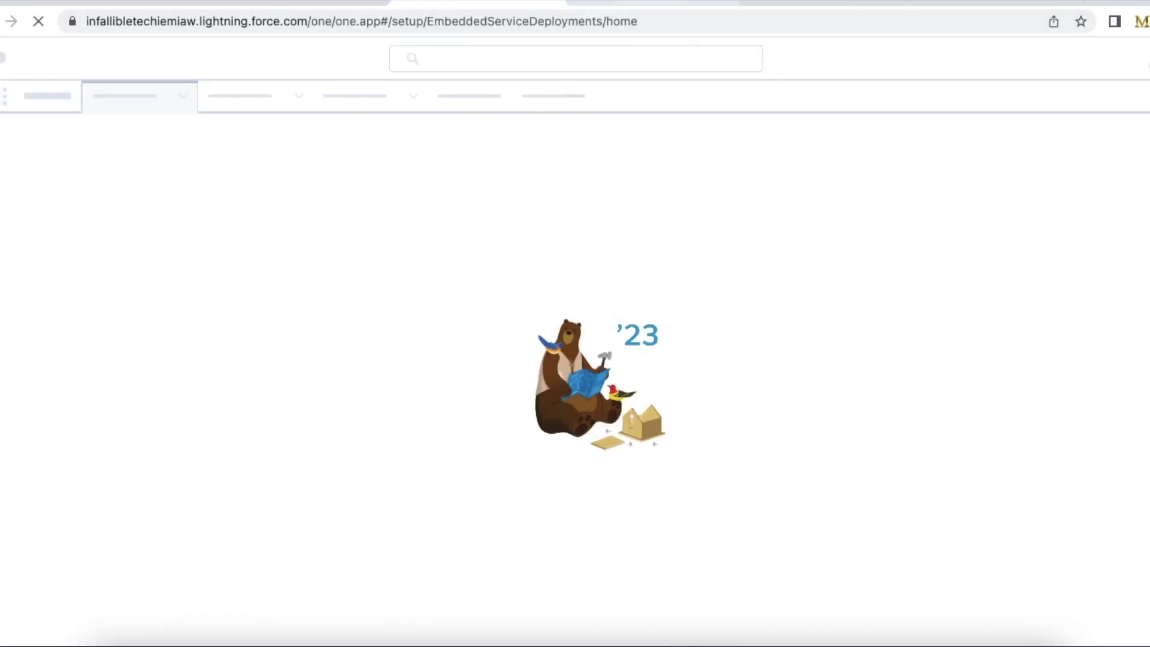
pyautogui.click(637, 5)
pyautogui.click(796, 6)
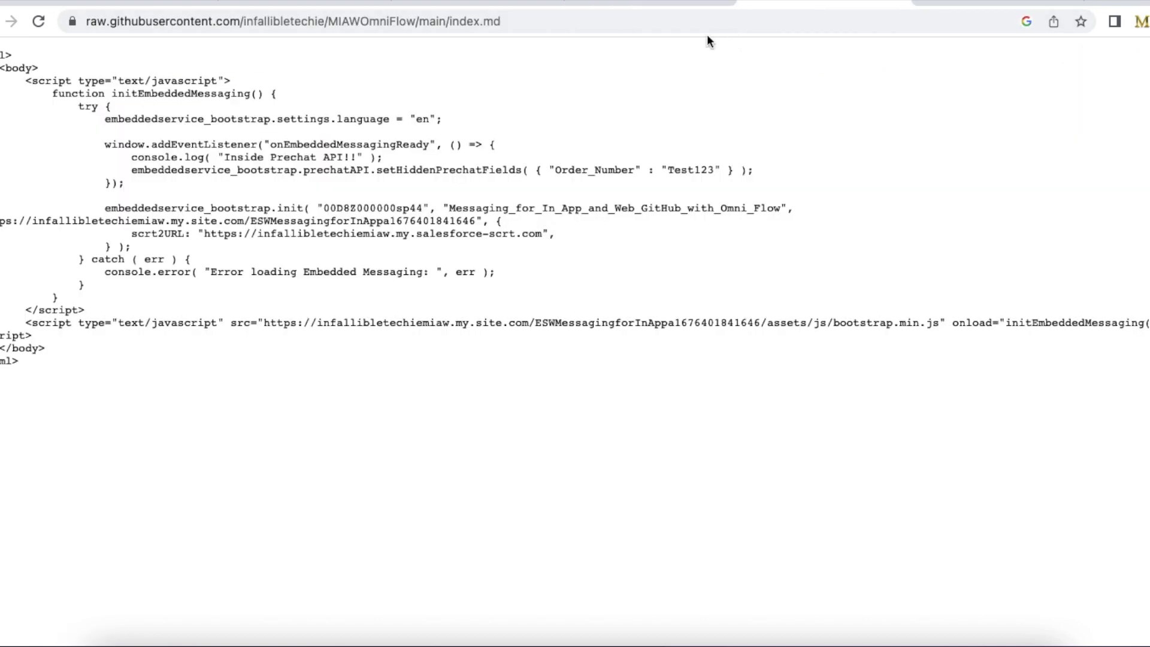
pyautogui.click(433, 5)
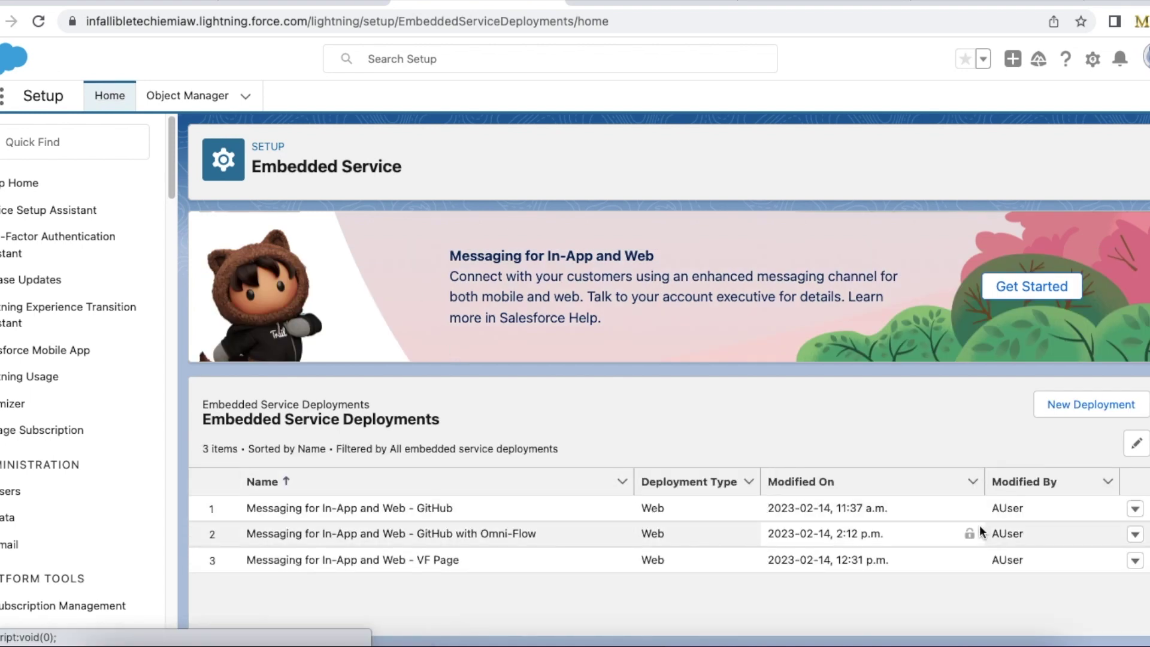
# View the Messaging for In-App and Web - GitHub with Omni-Flow deployment's settings tiles.
pyautogui.click(1136, 537)
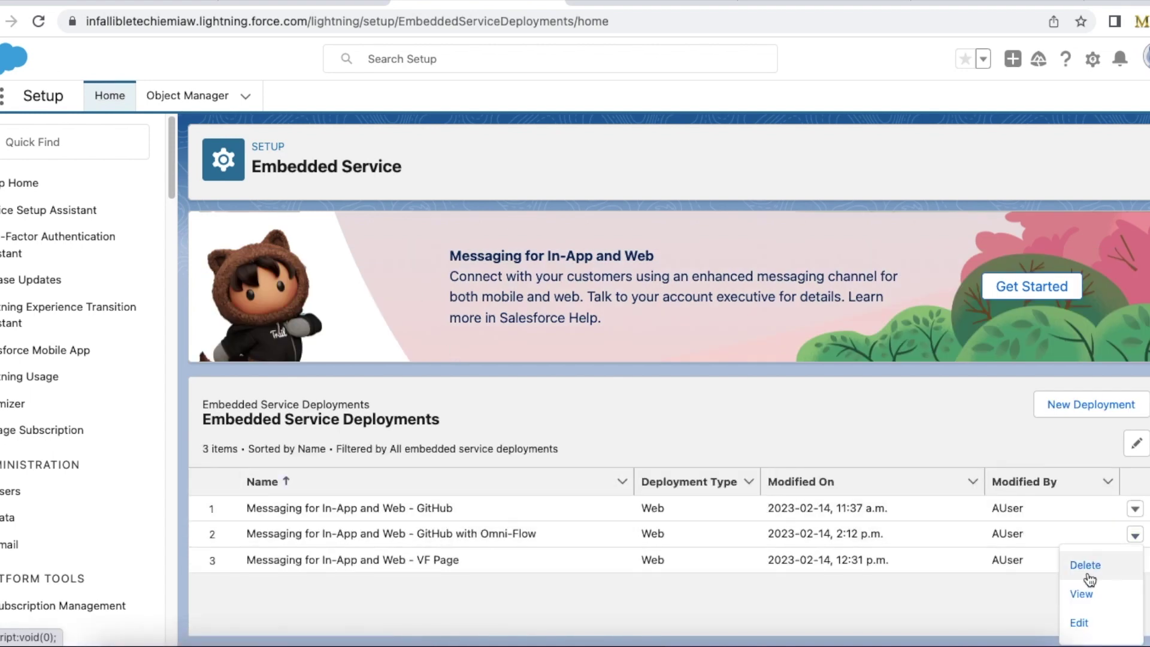
pyautogui.click(1088, 598)
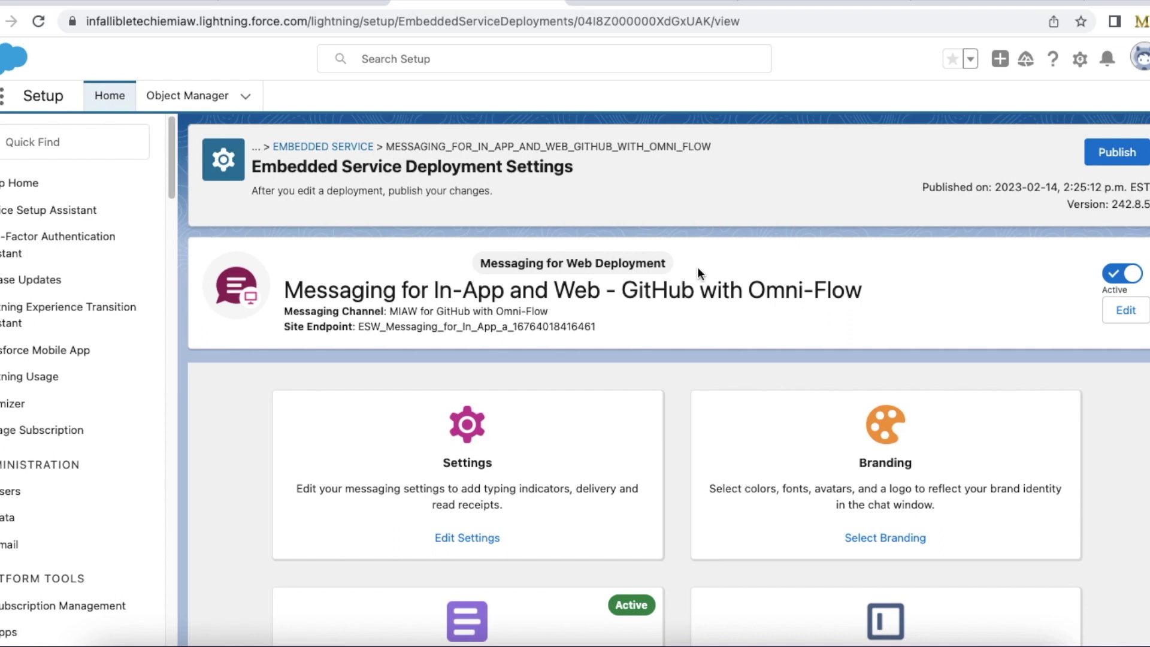
pyautogui.scroll(-3, 522, 370)
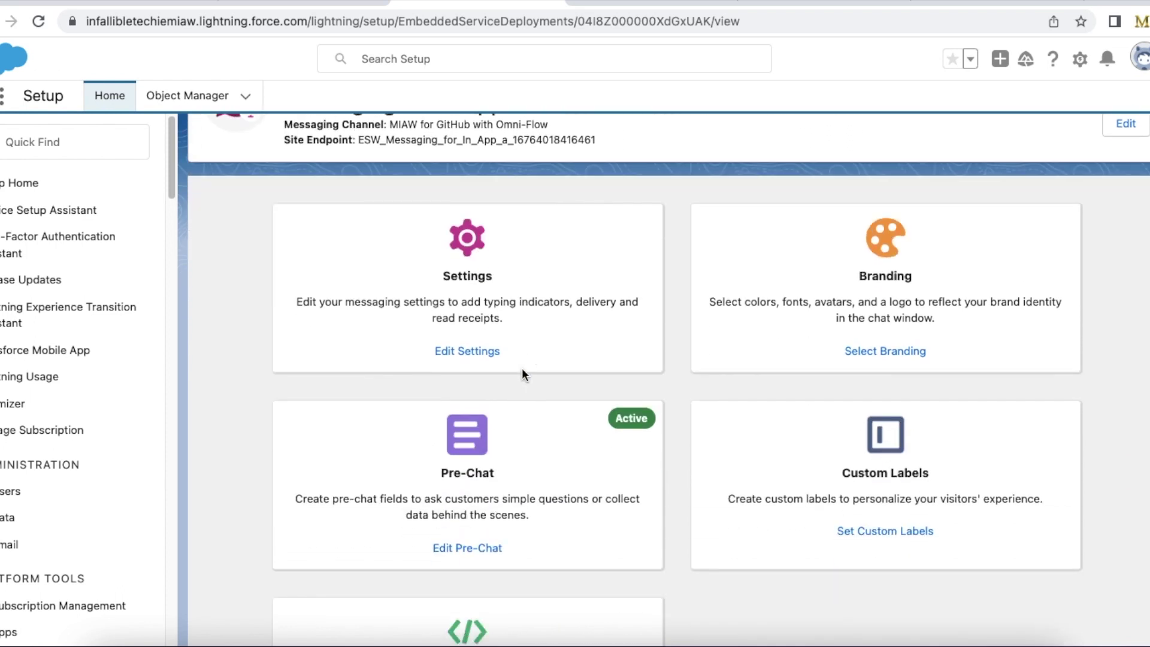
pyautogui.scroll(-2, 523, 368)
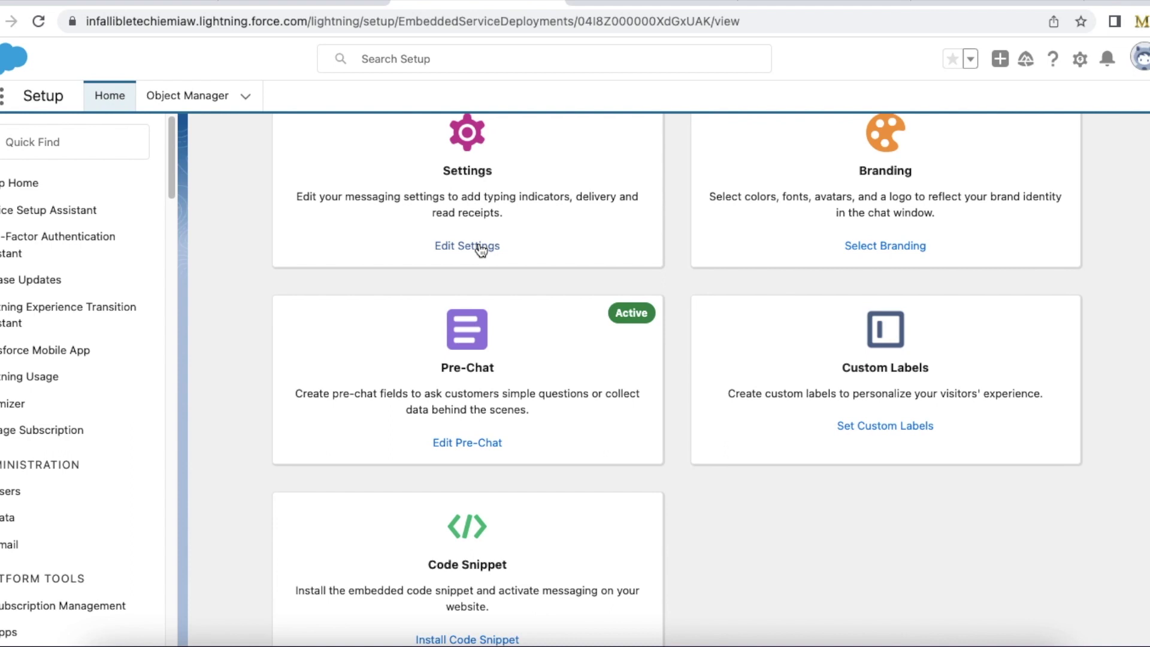
# Check the pre-chat form lists Order_Number as a hidden field, then return to raw index.md.
pyautogui.click(466, 441)
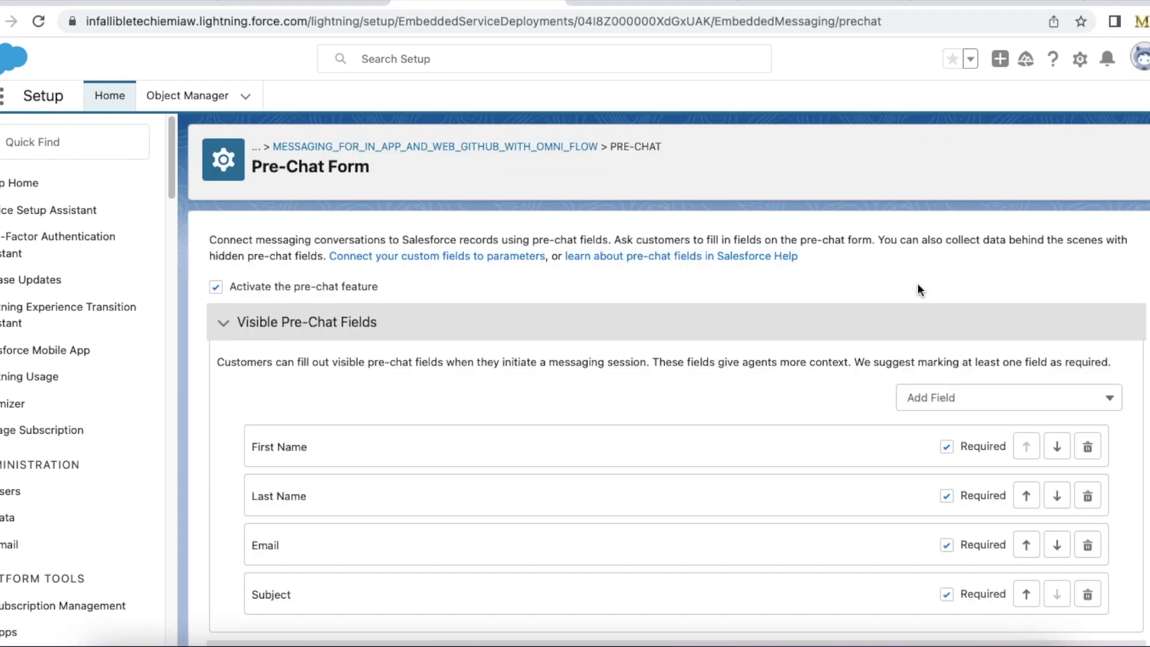
pyautogui.scroll(-5, 875, 437)
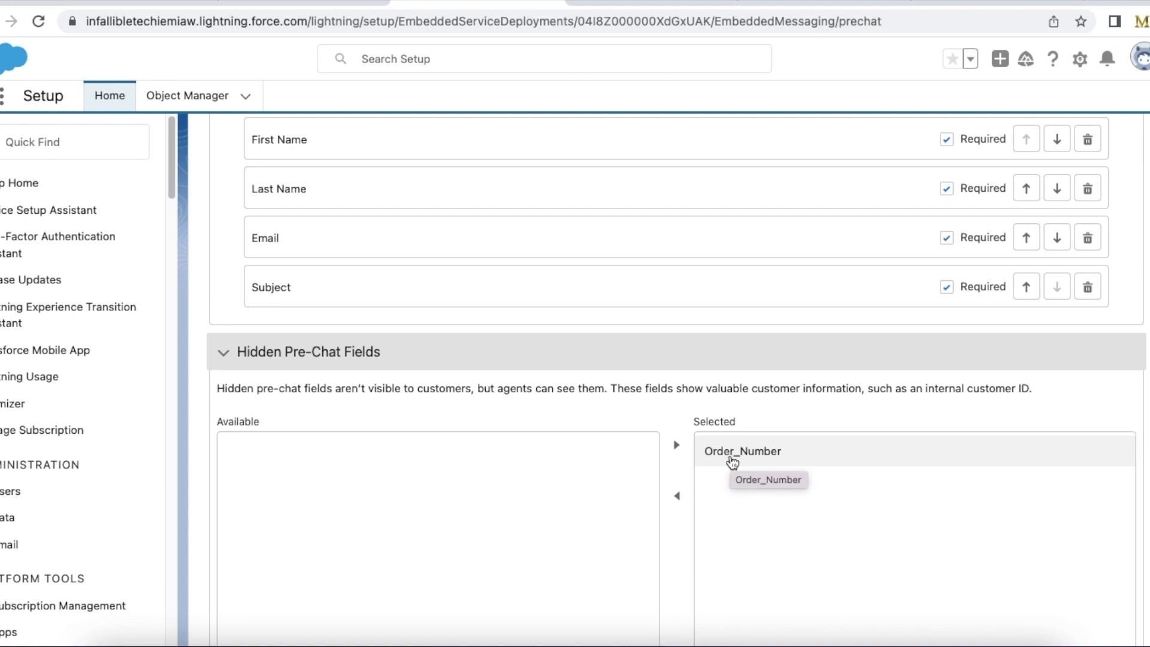
pyautogui.hotkey('ctrl', 'Tab')
pyautogui.hotkey('ctrl', 'Tab')
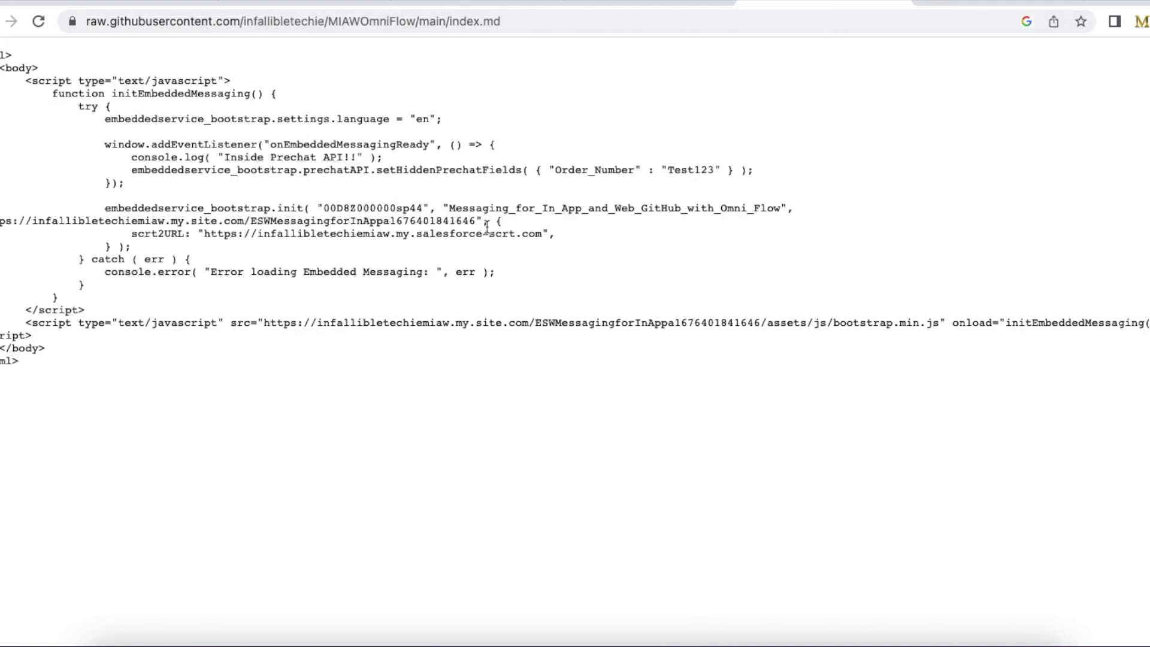
# Note the script's Order_Number Test123 pair and open the test site's chat window.
pyautogui.moveTo(549, 170); pyautogui.dragTo(718, 169)
pyautogui.hotkey('ctrl', 'Tab')
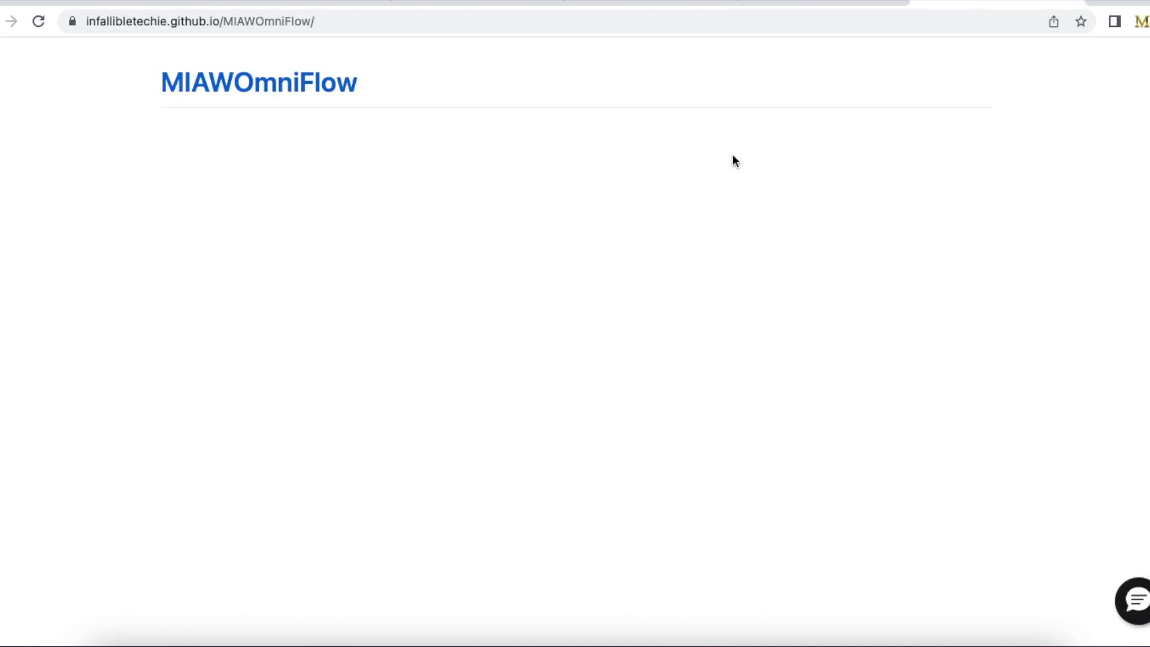
pyautogui.click(1130, 590)
# Fill the pre-chat form with Test as the name, a test e-mail, and Subject Testing.
pyautogui.write('Test')
pyautogui.press('Tab')
pyautogui.write('Te')
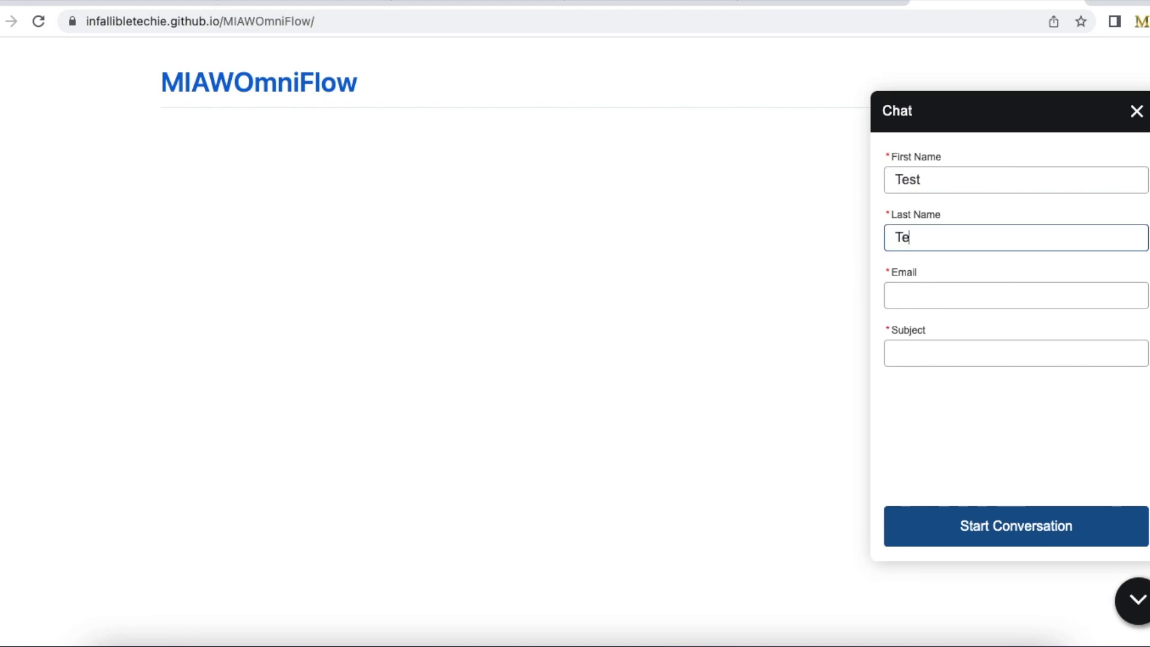
pyautogui.press('Tab')
pyautogui.write('test@test.com')
pyautogui.press('Tab')
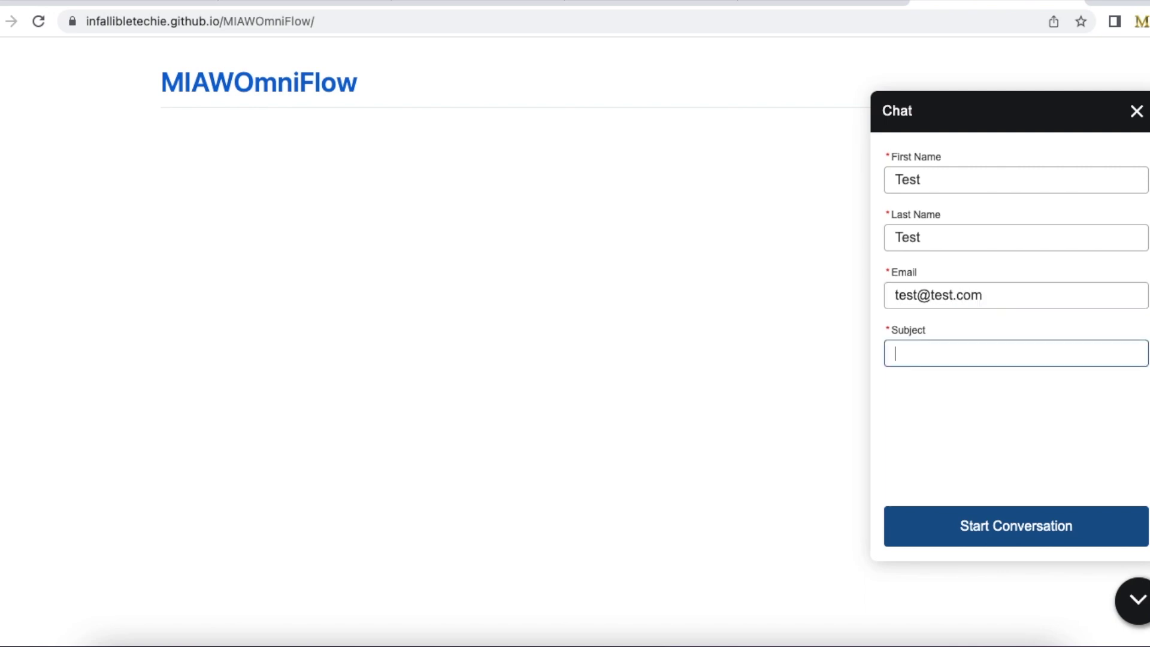
pyautogui.write('Testing')
# Recheck the script's Test123 value and start the chat conversation.
pyautogui.click(824, 4)
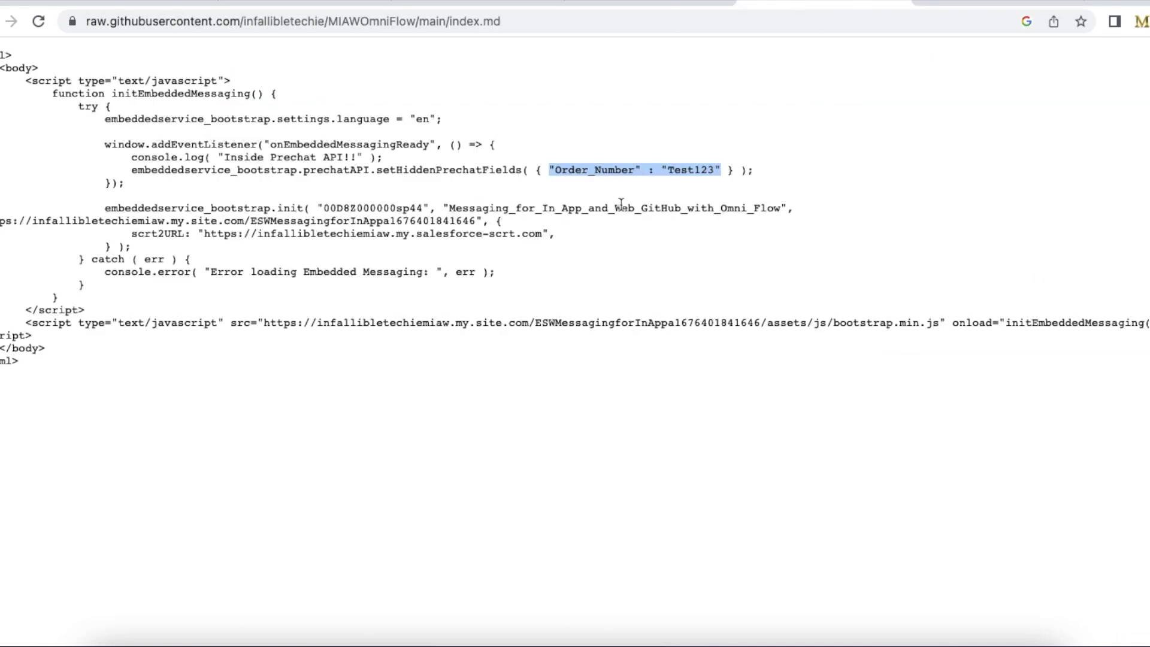
pyautogui.doubleClick(705, 170)
pyautogui.click(946, 5)
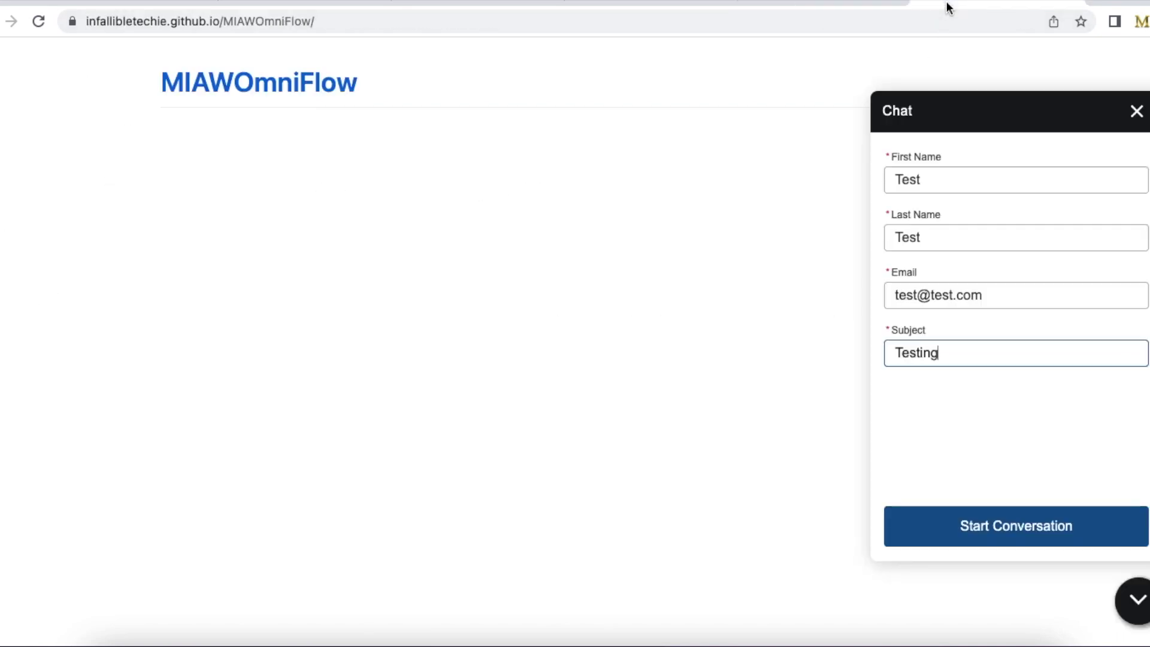
pyautogui.click(995, 527)
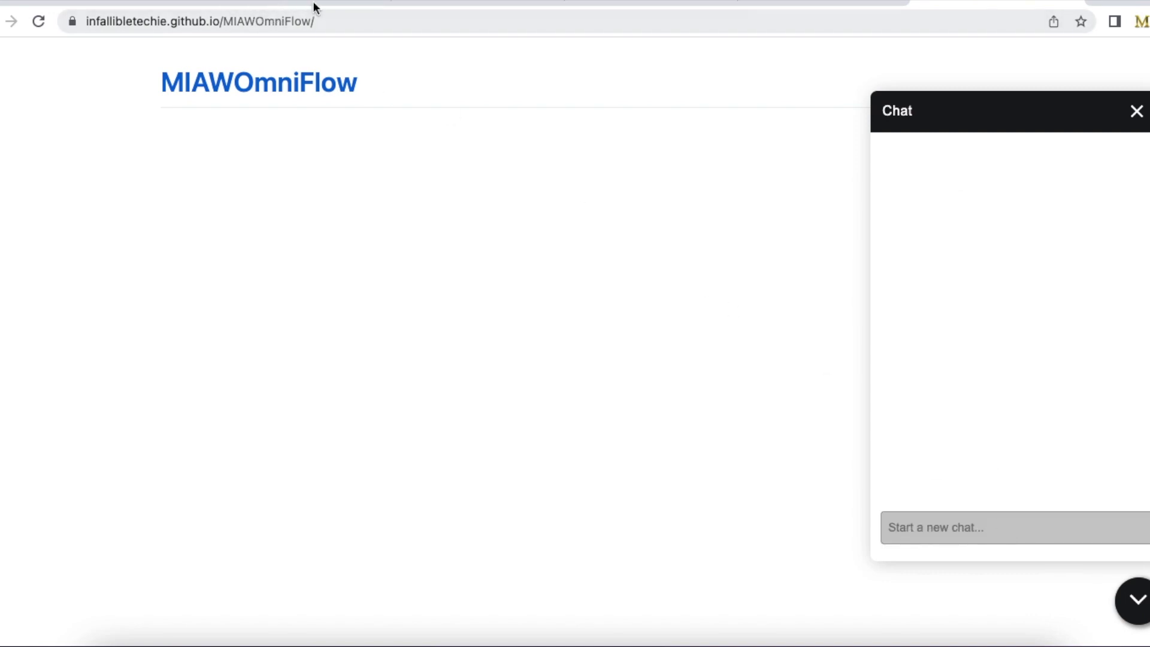
# Go Available for Messaging in Omni-Channel and accept the incoming Testing chat.
pyautogui.click(613, 2)
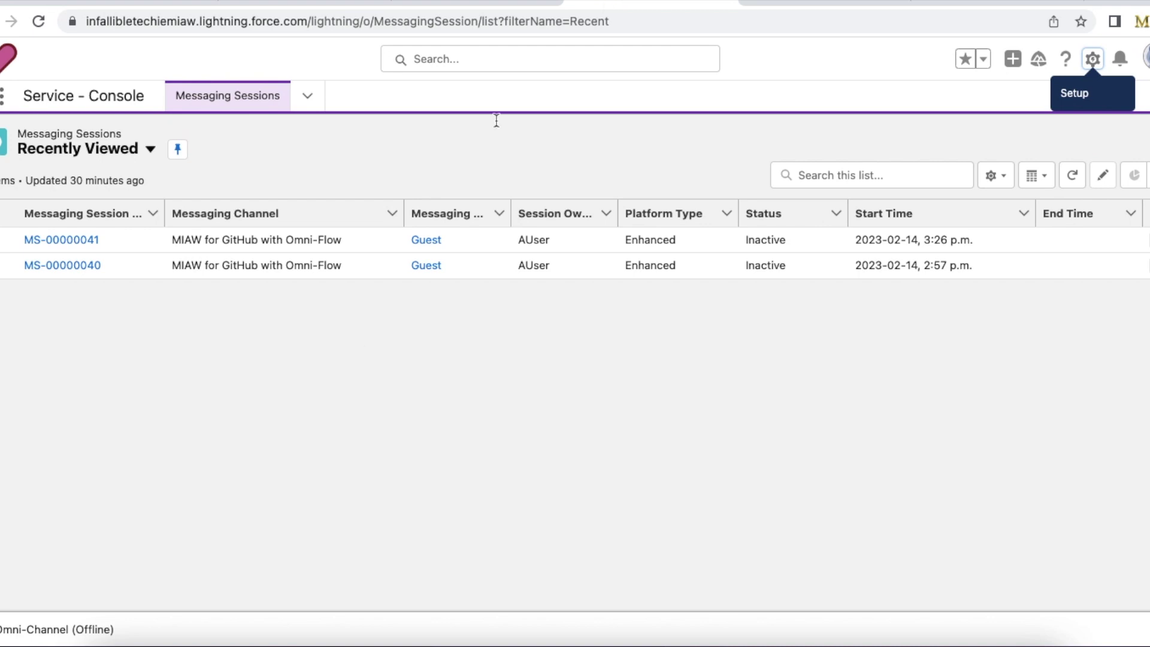
pyautogui.click(60, 629)
pyautogui.click(250, 262)
pyautogui.click(193, 292)
pyautogui.click(930, 2)
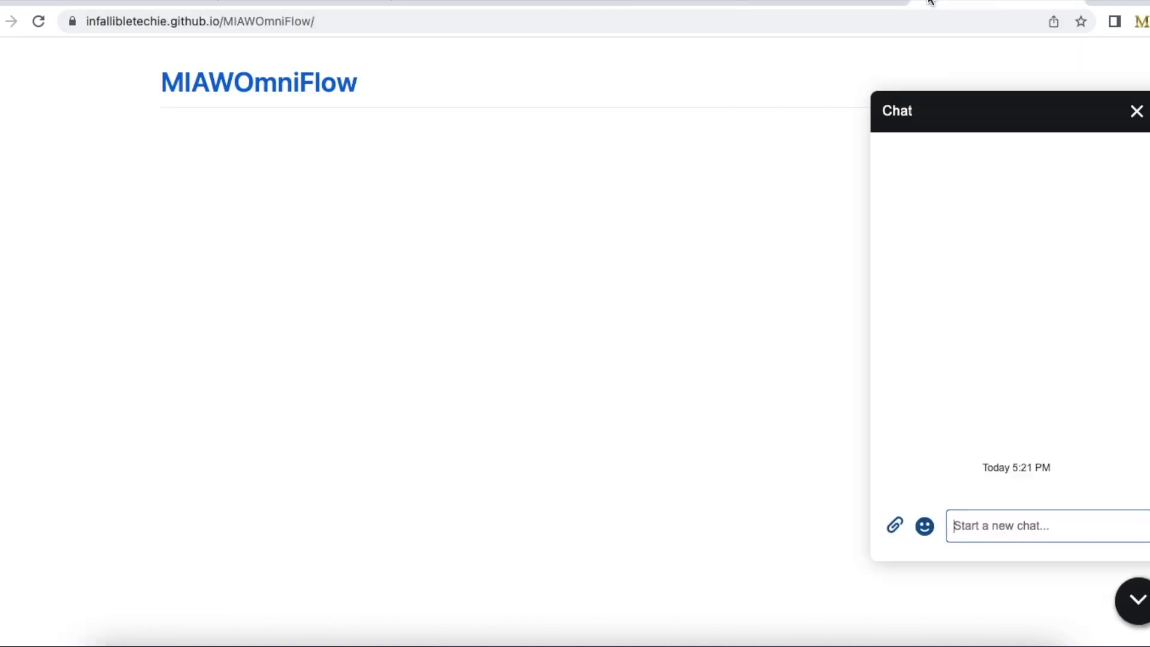
pyautogui.click(613, 2)
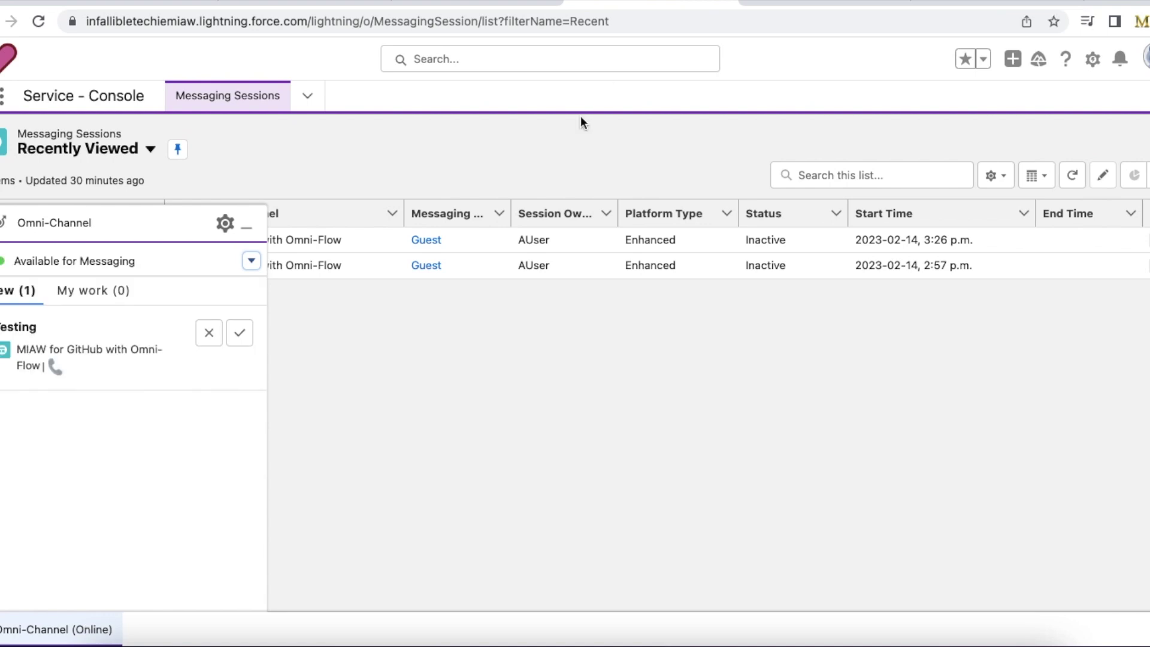
pyautogui.click(239, 333)
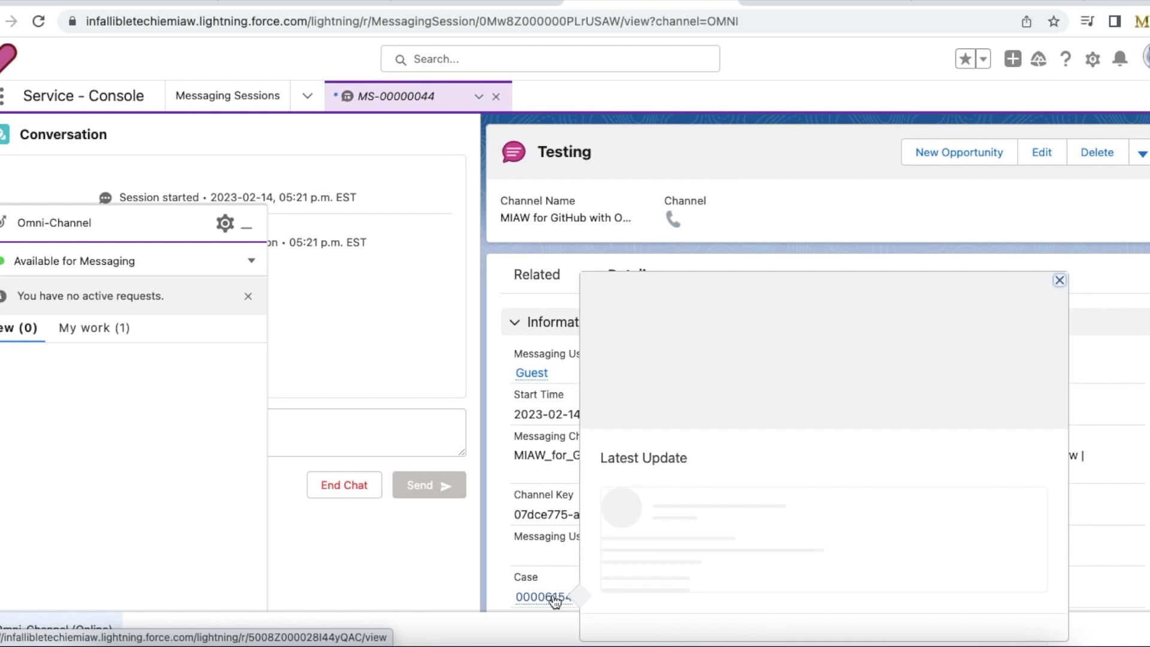
# Open case 00006154 from the session and verify Order Number reads Test123, then return to index.md.
pyautogui.click(552, 594)
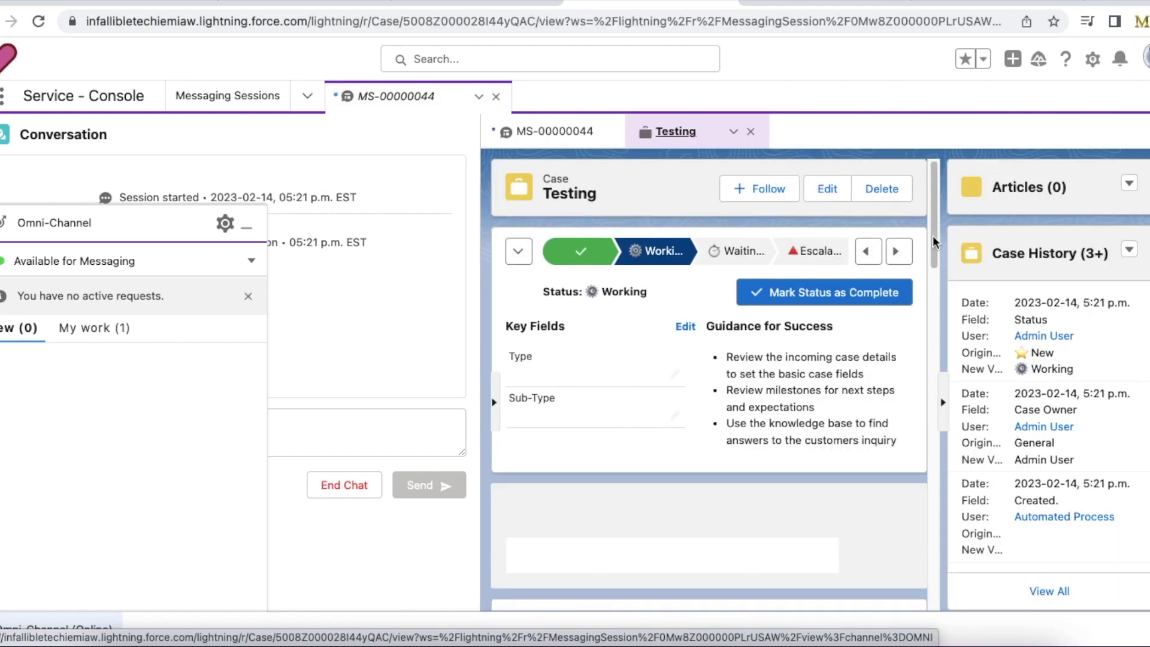
pyautogui.moveTo(937, 225); pyautogui.dragTo(936, 299)
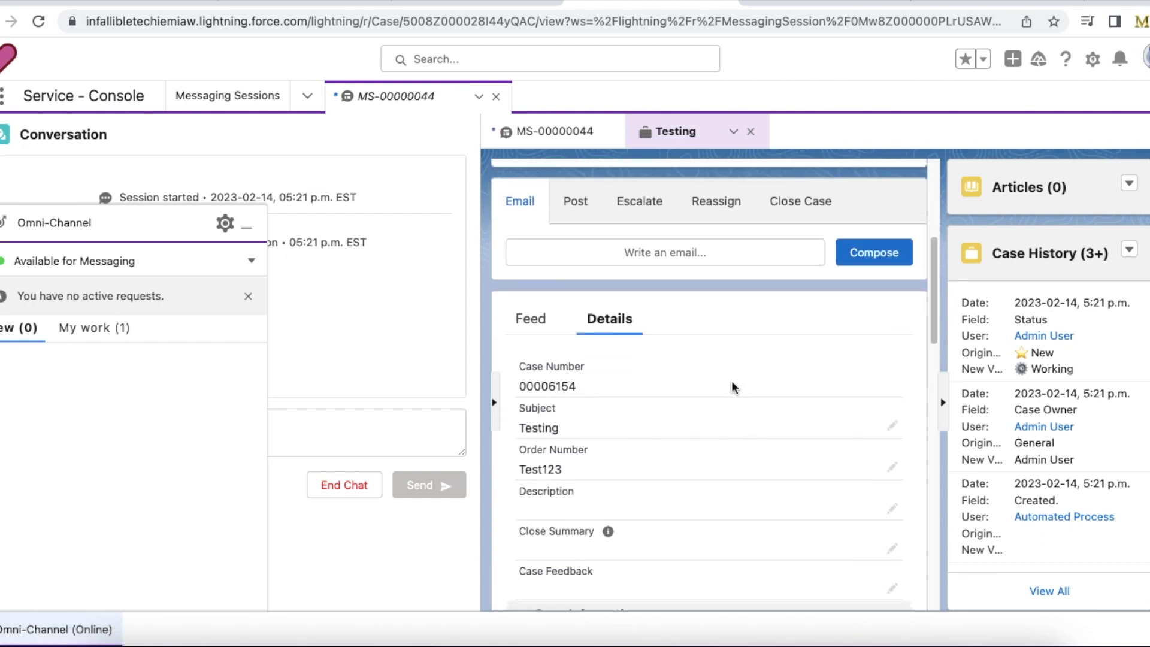
pyautogui.moveTo(562, 470); pyautogui.dragTo(520, 471)
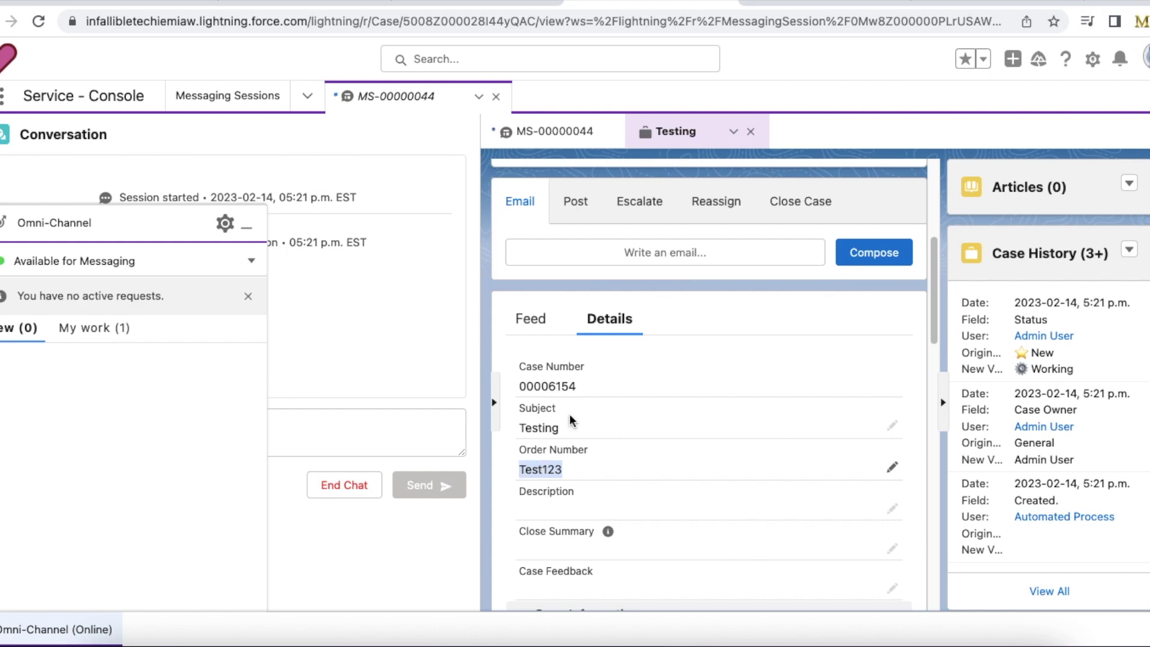
pyautogui.click(798, 8)
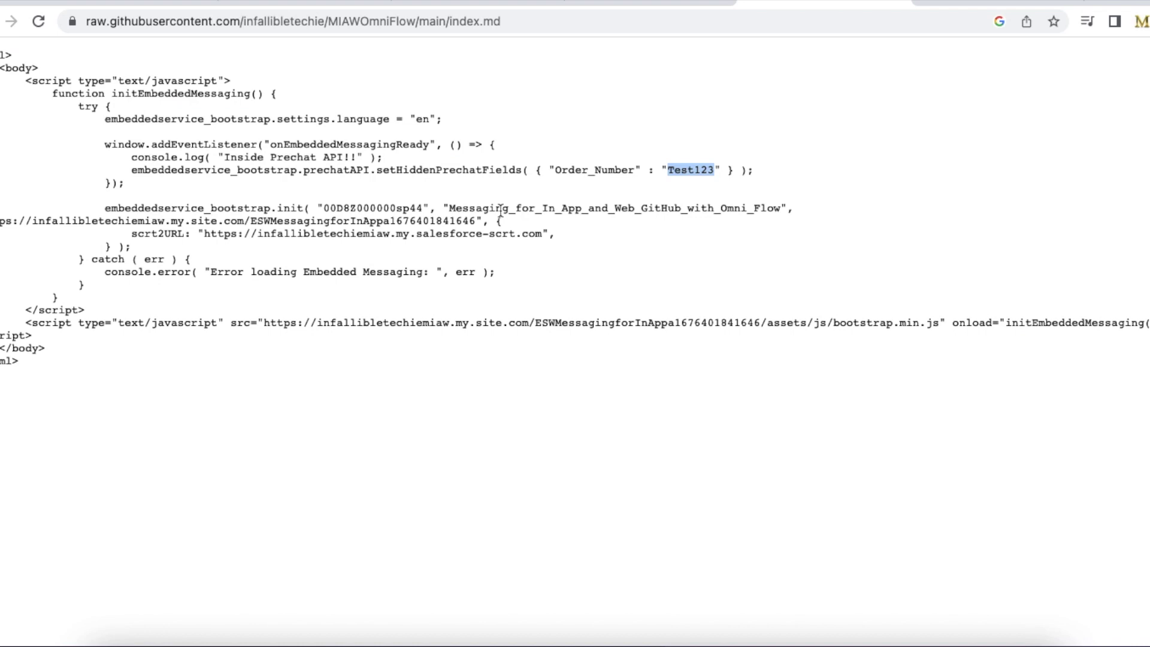
pyautogui.moveTo(147, 242); pyautogui.dragTo(110, 150)
pyautogui.click(123, 182)
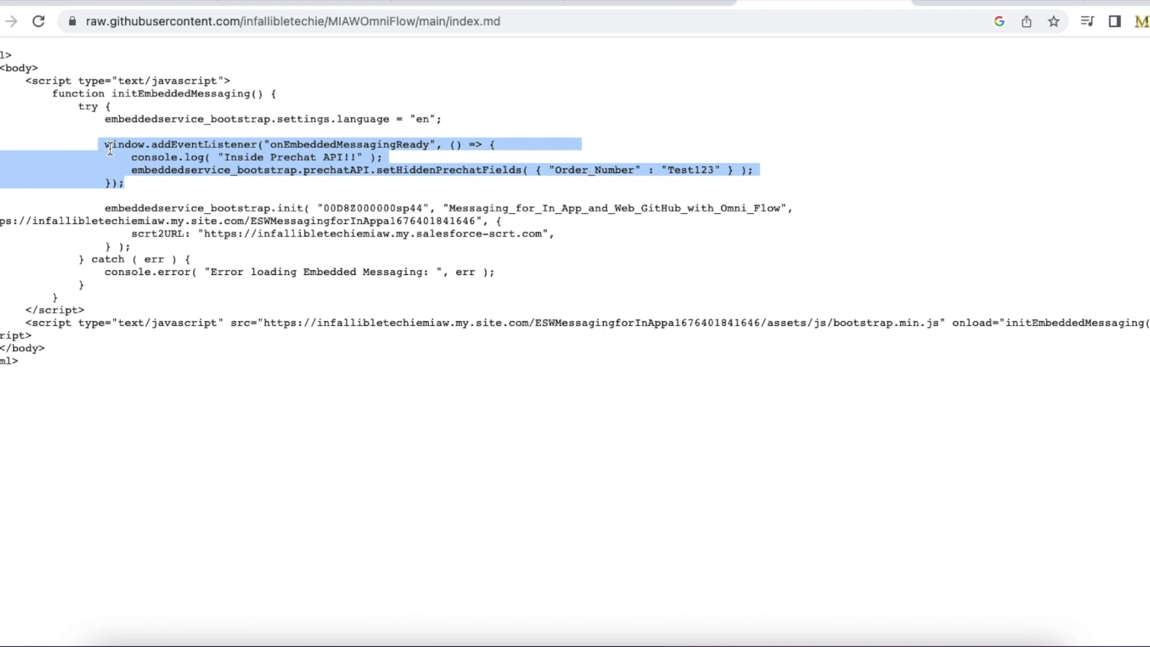